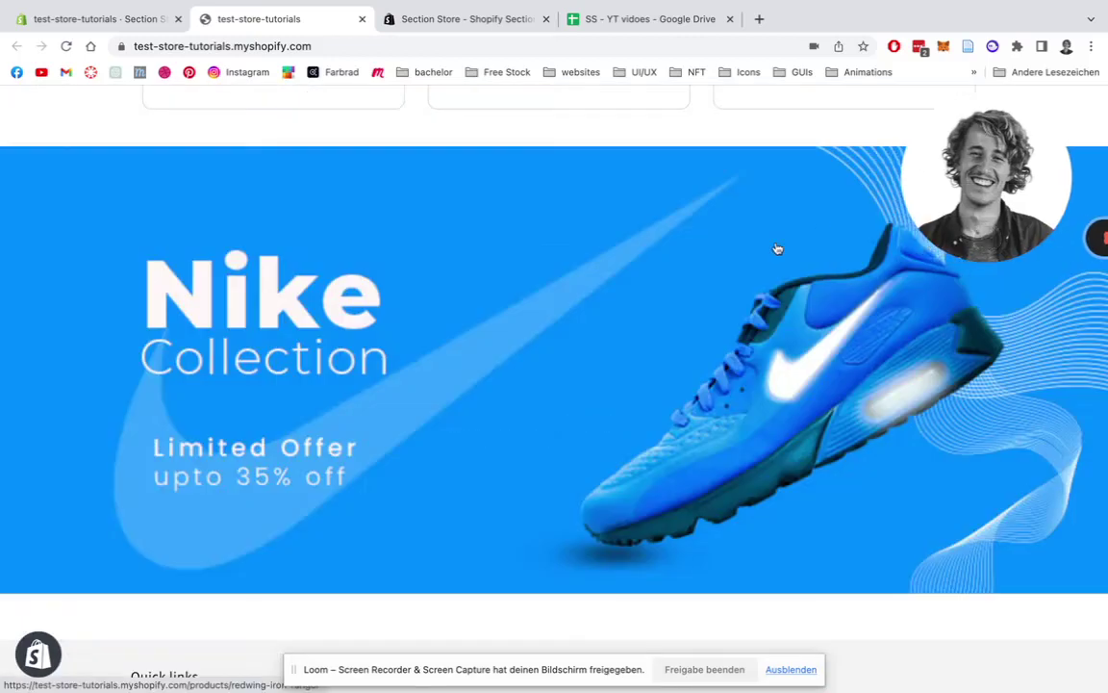
Scroll through the storefront home page to review the Nike banner
{"action": "scroll", "coordinate": [777, 249], "scroll_direction": "down", "scroll_amount": 2}
{"action": "scroll", "coordinate": [777, 250], "scroll_direction": "up", "scroll_amount": 3}
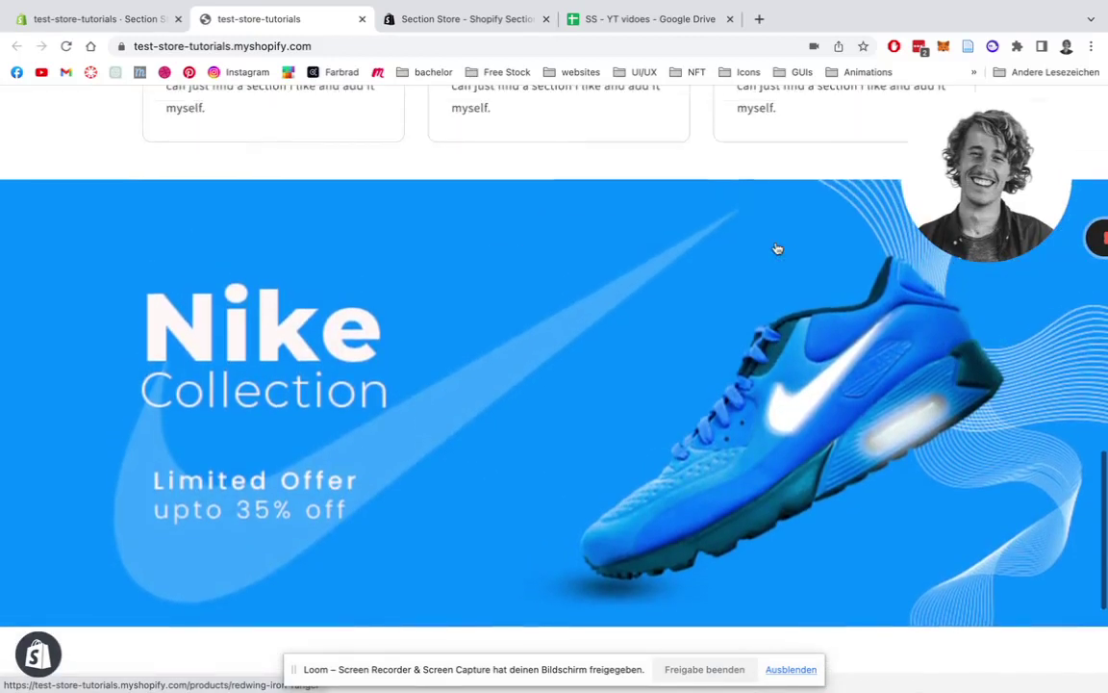
{"action": "scroll", "coordinate": [777, 249], "scroll_direction": "up", "scroll_amount": 1}
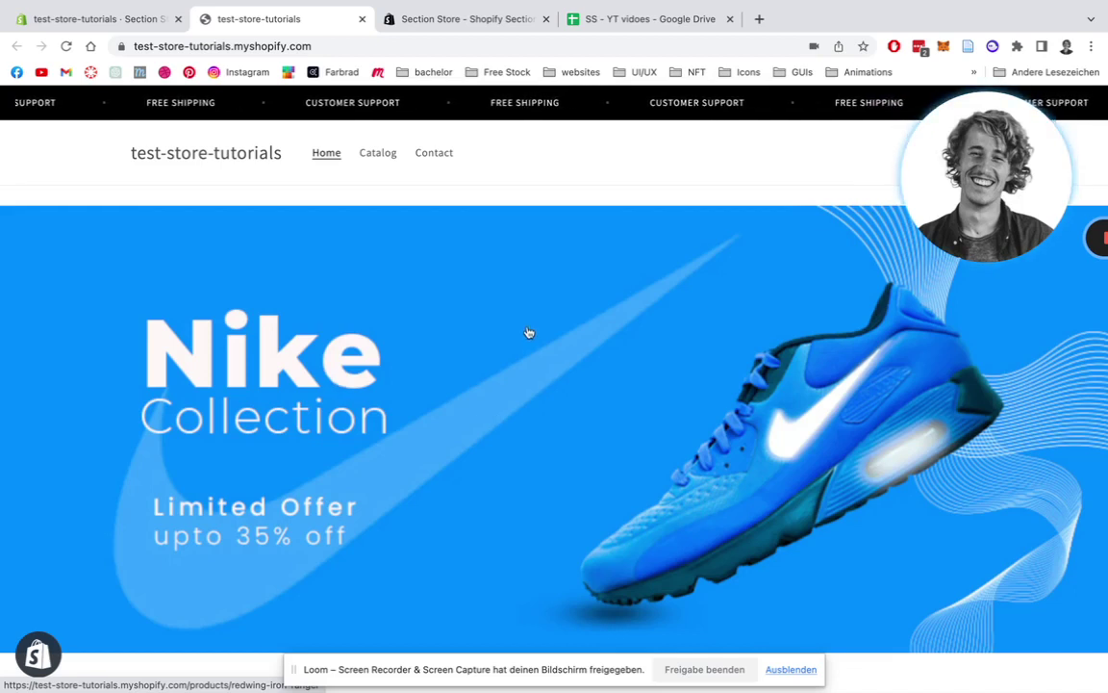
{"action": "scroll", "coordinate": [526, 331], "scroll_direction": "down", "scroll_amount": 1}
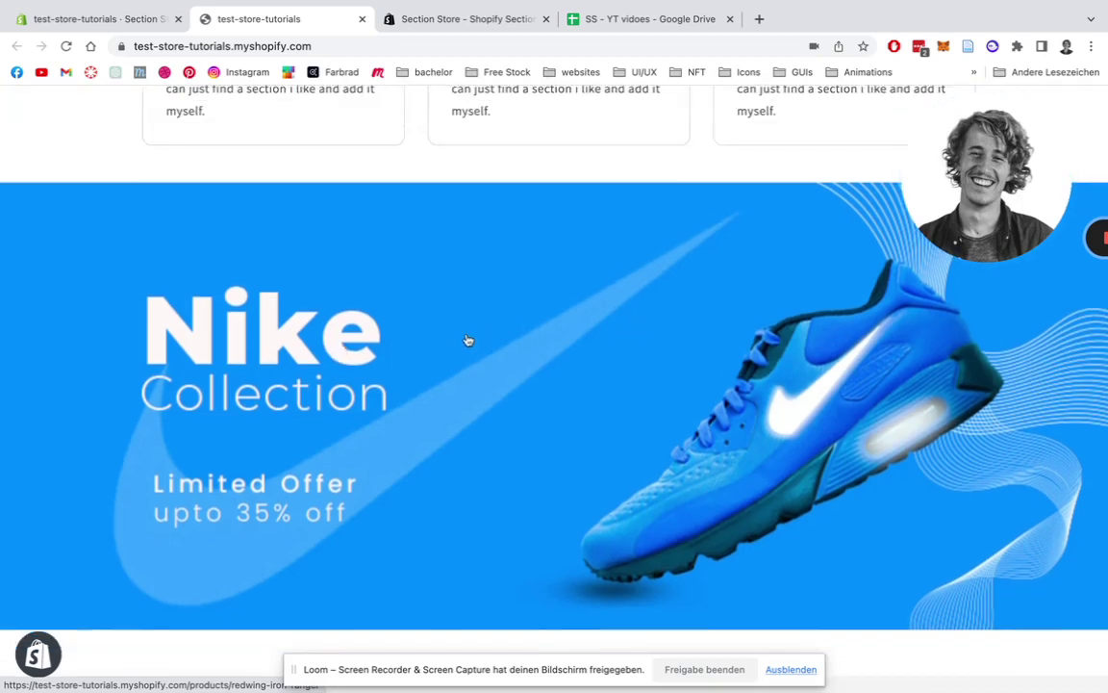
{"action": "scroll", "coordinate": [467, 341], "scroll_direction": "up", "scroll_amount": 1}
{"action": "scroll", "coordinate": [365, 356], "scroll_direction": "down", "scroll_amount": 1}
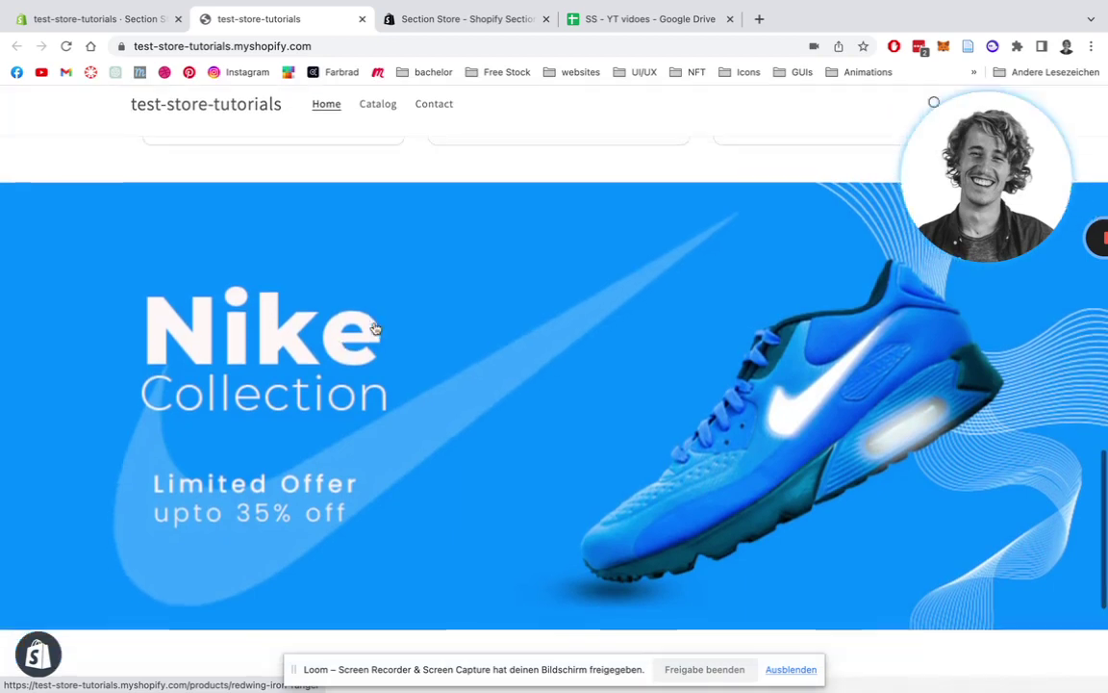
{"action": "scroll", "coordinate": [577, 346], "scroll_direction": "down", "scroll_amount": 1}
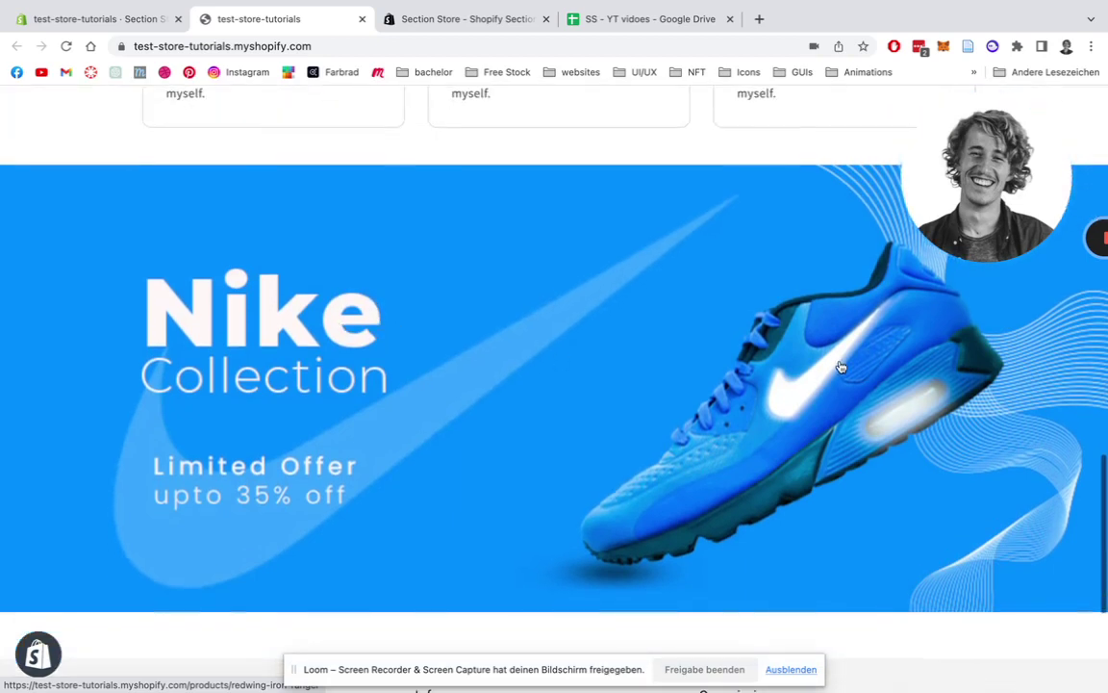
Follow the Nike banner to the Red Wing Iron Ranger Boot page, then return to the Section Store listing
{"action": "left_click", "coordinate": [509, 286]}
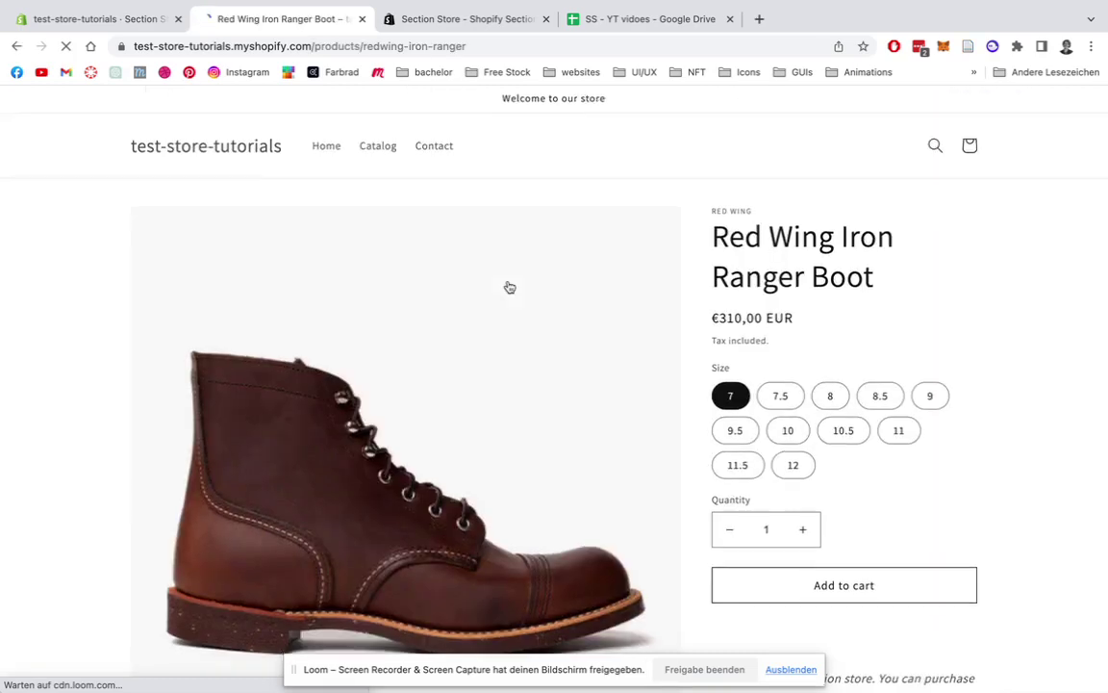
{"action": "scroll", "coordinate": [510, 287], "scroll_direction": "down", "scroll_amount": 2}
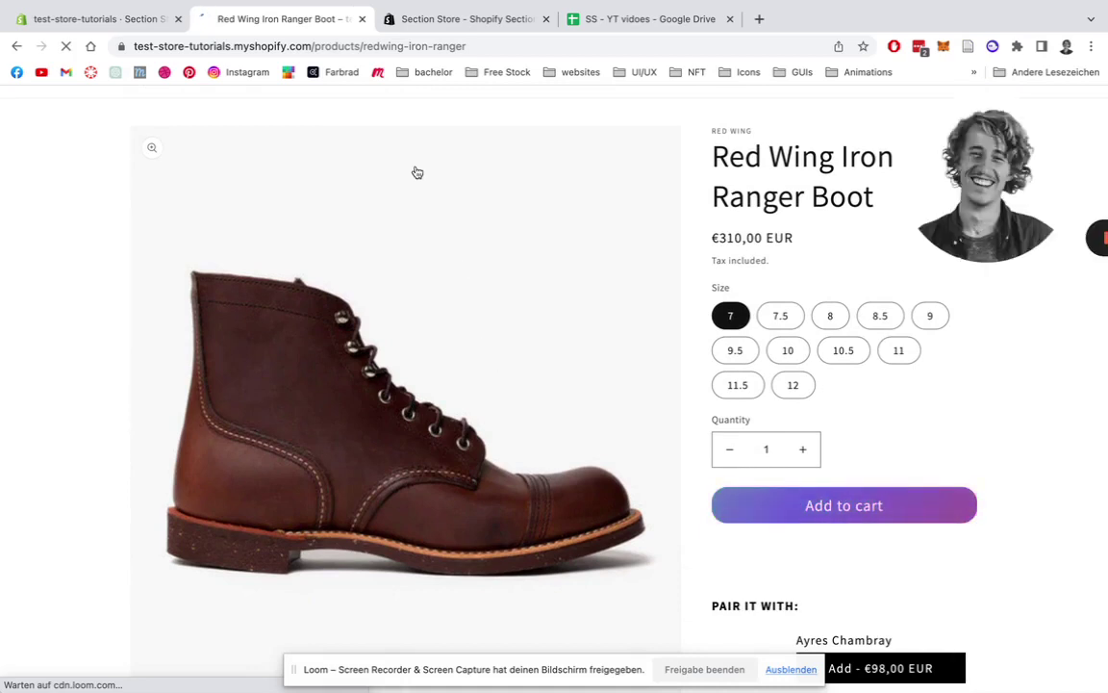
{"action": "left_click", "coordinate": [457, 20]}
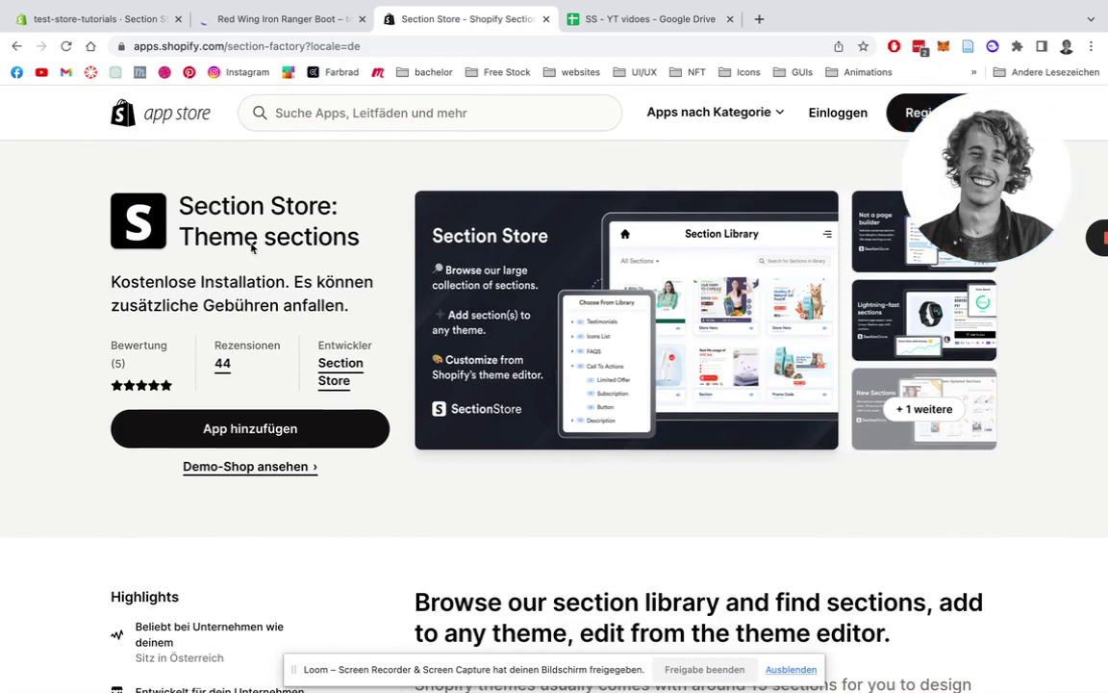
In the store admin, open the Section Store app's My sections list, after a brief 'sec' app search
{"action": "left_click", "coordinate": [121, 19]}
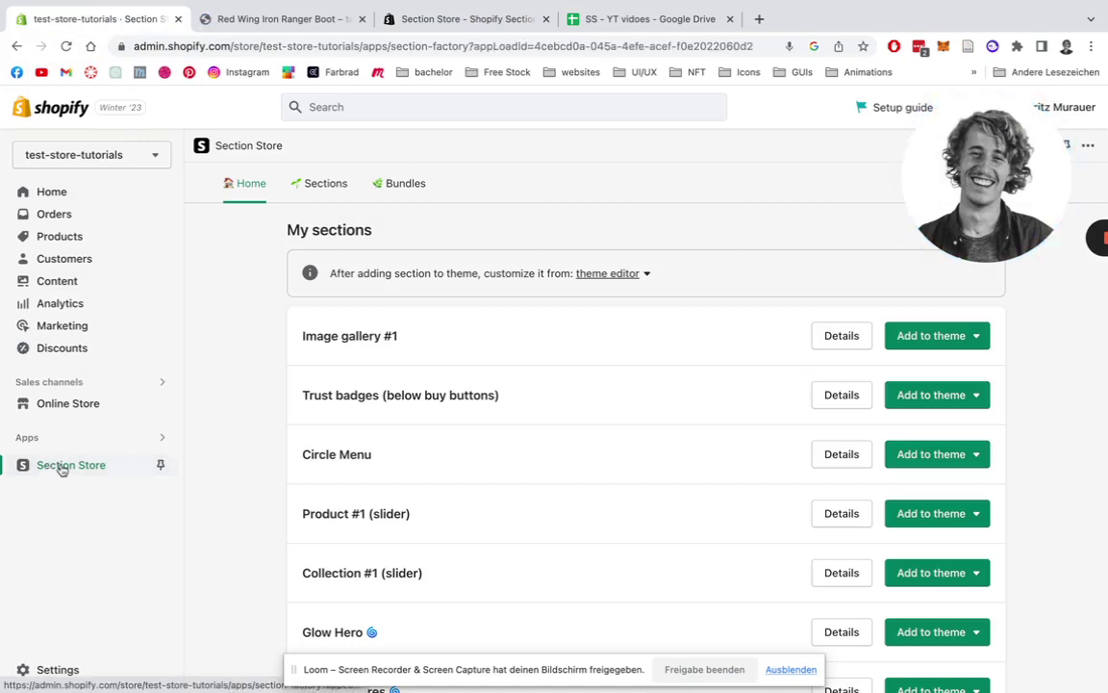
{"action": "left_click", "coordinate": [70, 437]}
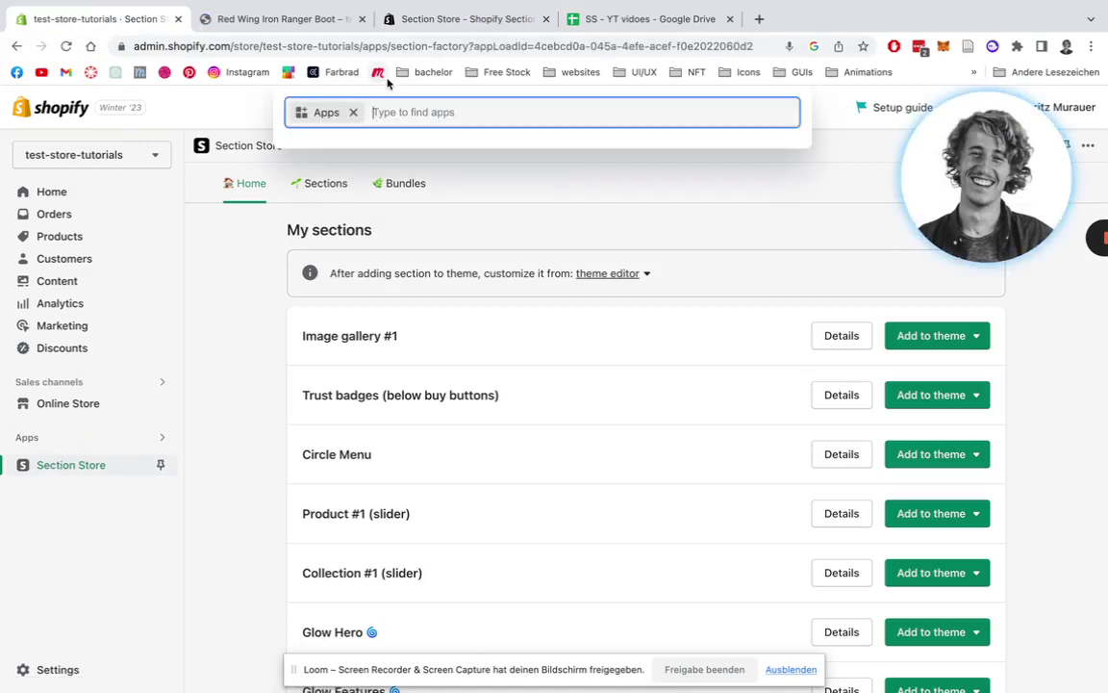
{"action": "type", "text": "sec"}
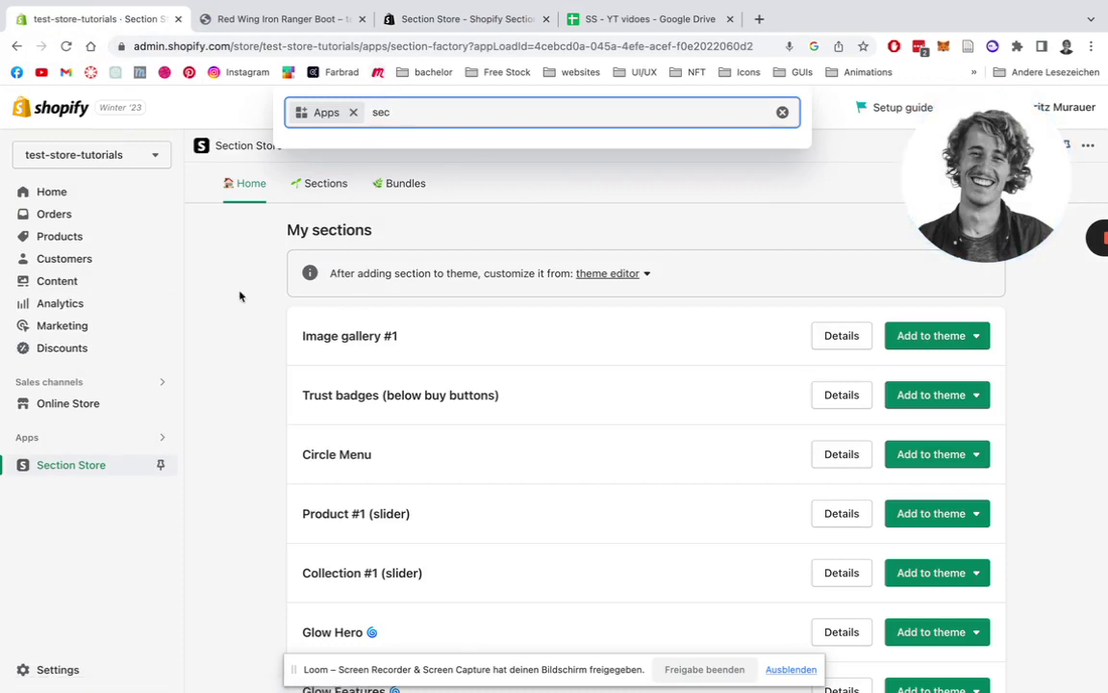
{"action": "left_click", "coordinate": [247, 281]}
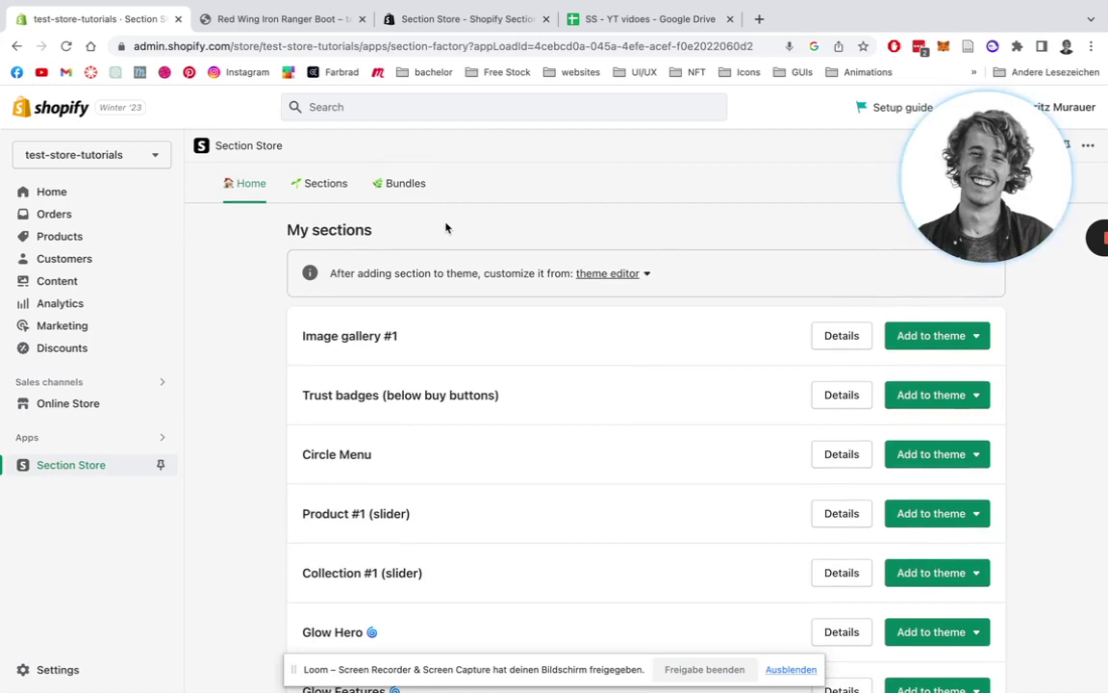
{"action": "left_click", "coordinate": [325, 183]}
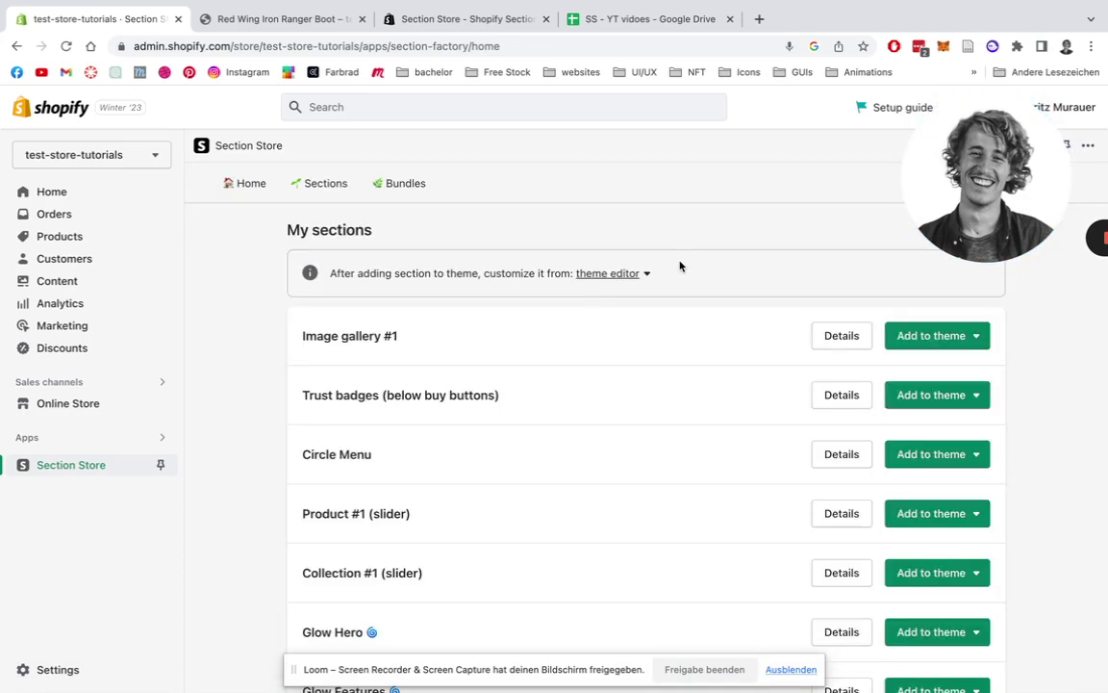
{"action": "left_click", "coordinate": [795, 670]}
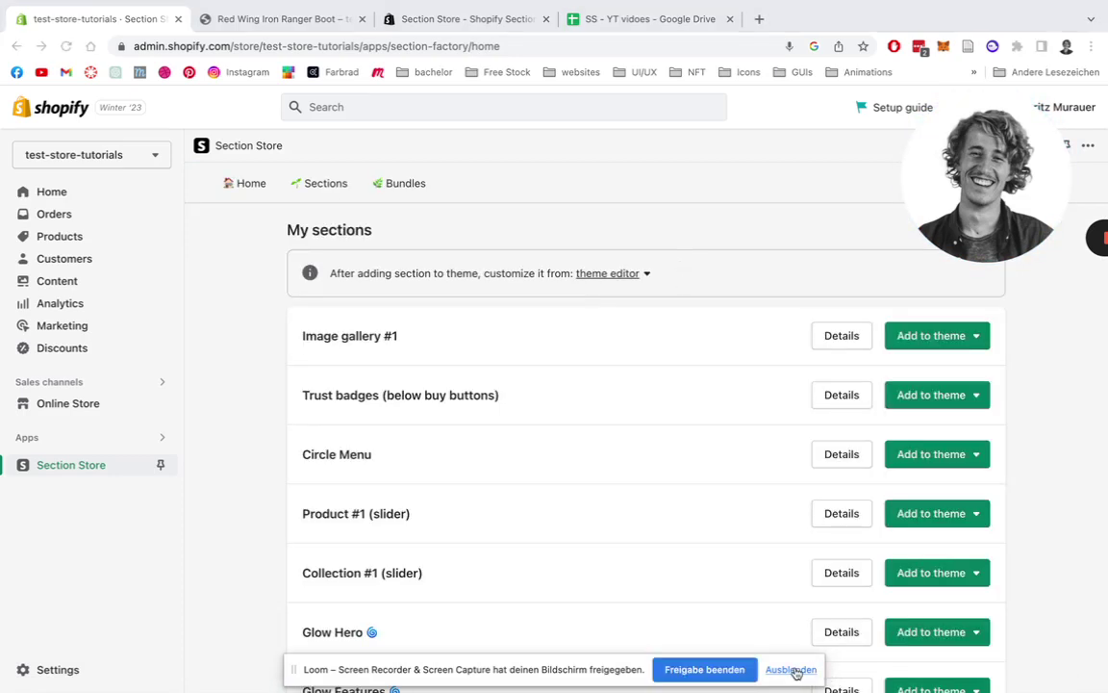
{"action": "left_click", "coordinate": [793, 670]}
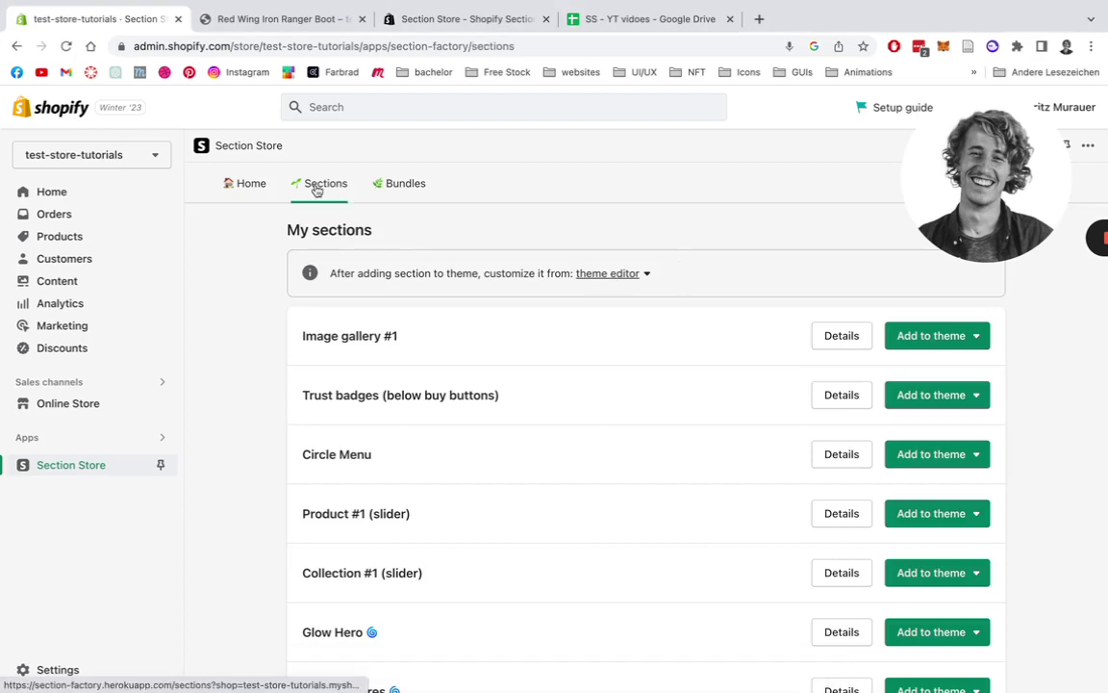
Search the section catalog for 'banner' and open the owned $9 Banner (Fullwidth) section
{"action": "left_click", "coordinate": [316, 185]}
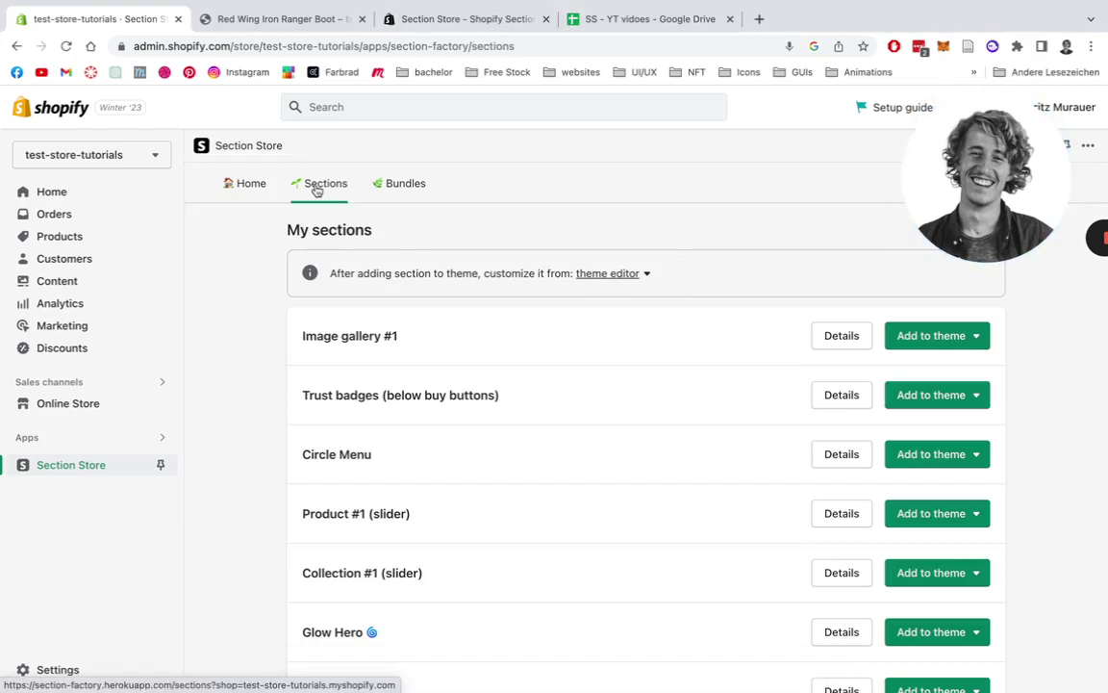
{"action": "left_click", "coordinate": [532, 275]}
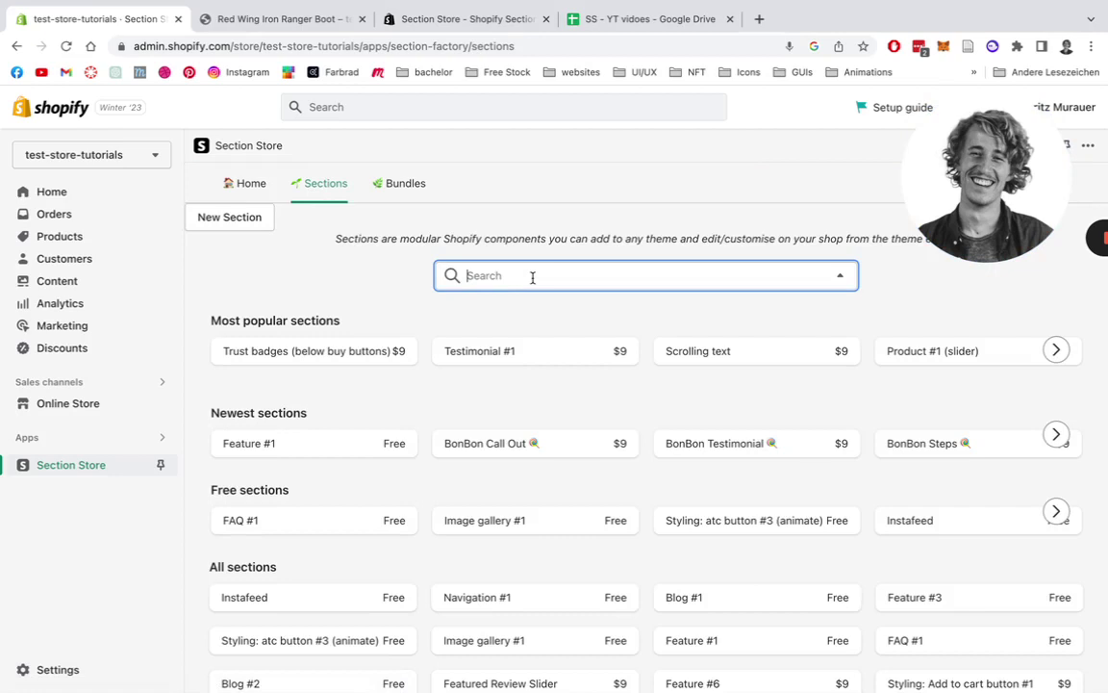
{"action": "type", "text": "banne"}
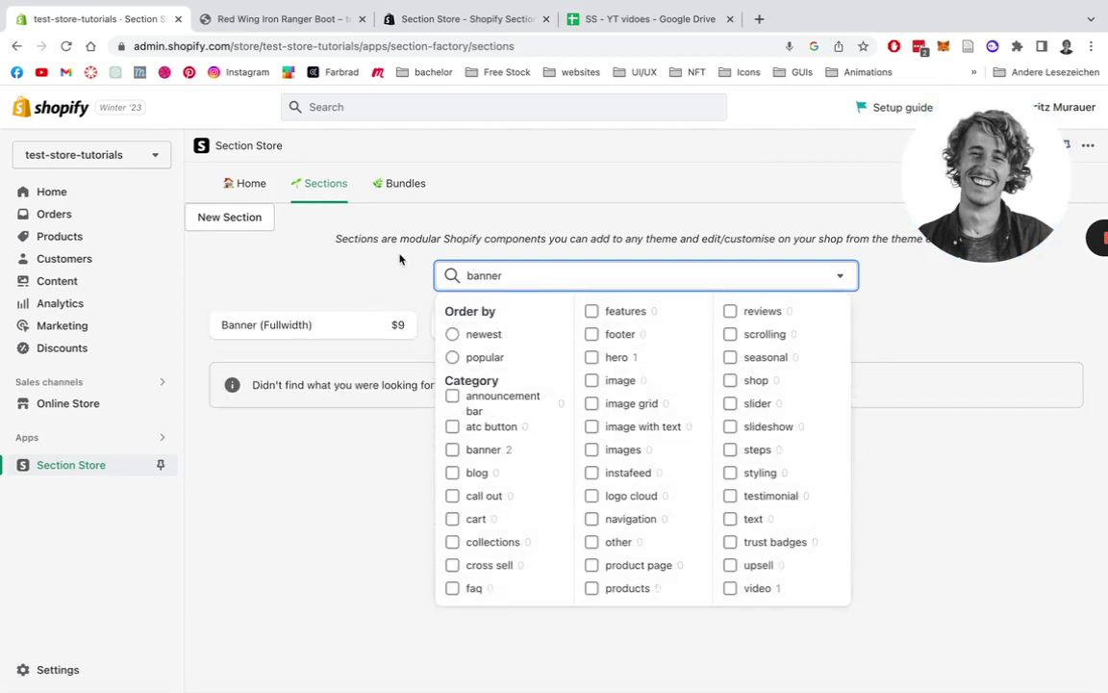
{"action": "type", "text": "r"}
{"action": "left_click", "coordinate": [309, 472]}
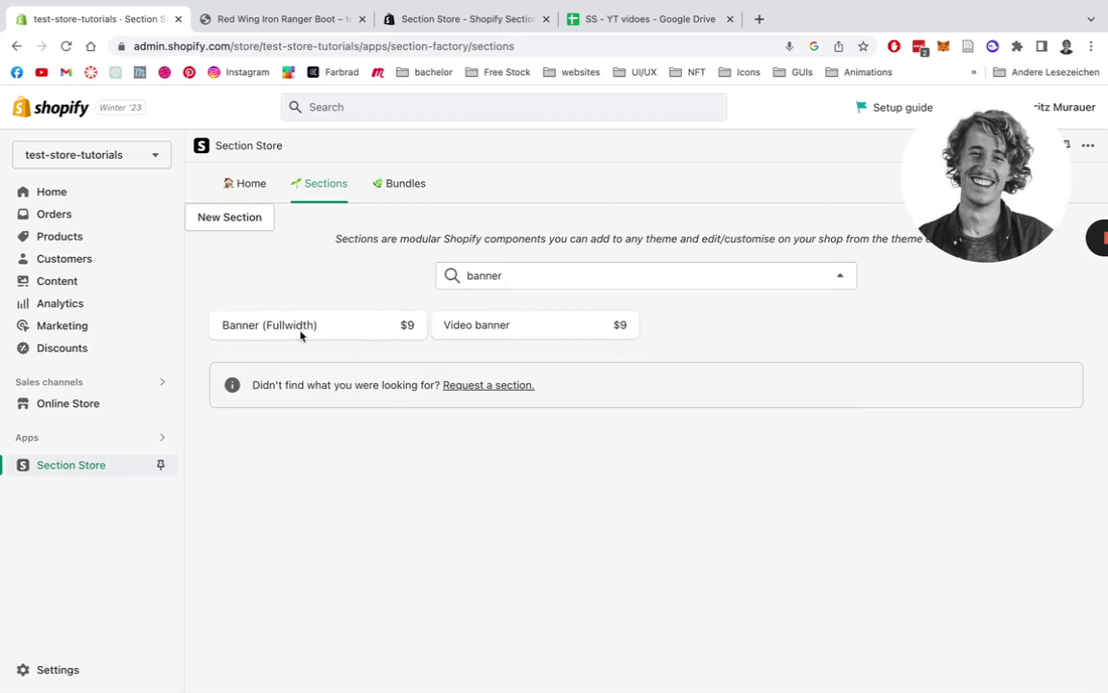
{"action": "left_click", "coordinate": [362, 395]}
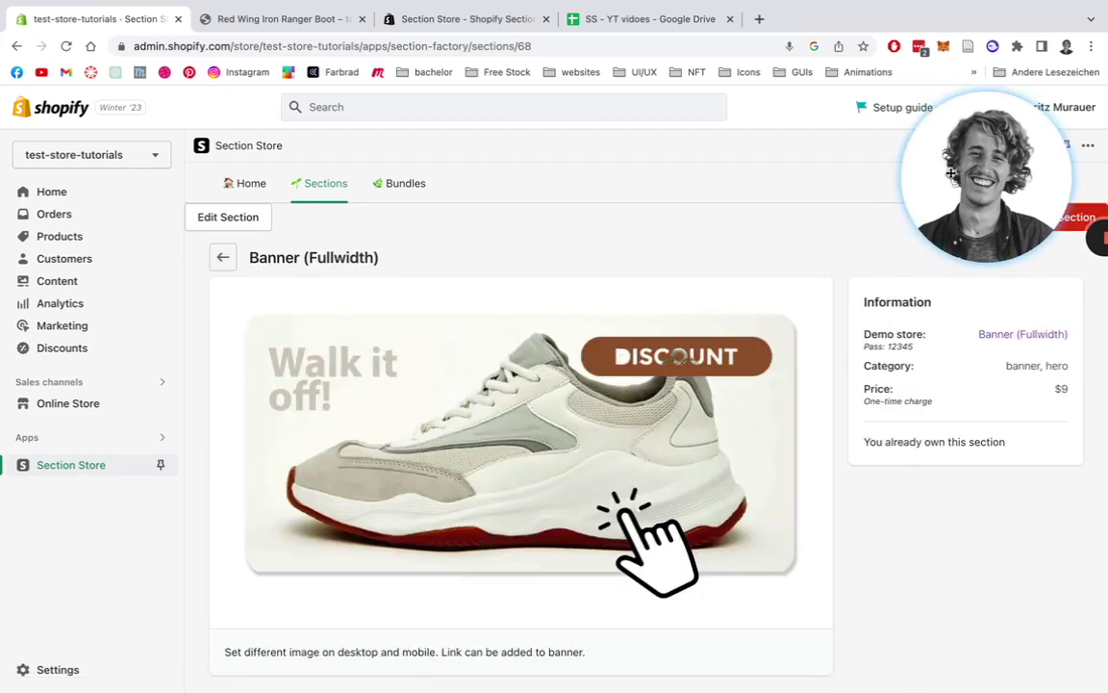
{"action": "left_click_drag", "start_coordinate": [975, 147], "coordinate": [973, 519]}
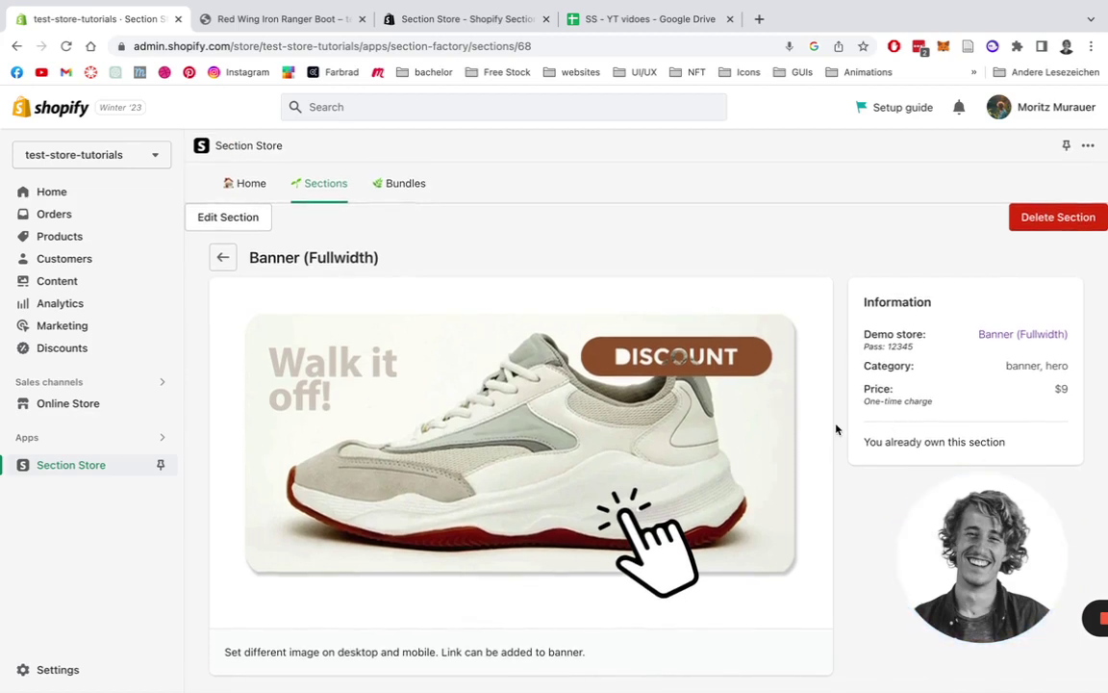
Return to My sections and scroll down to find Banner (Fullwidth) among the owned sections
{"action": "left_click", "coordinate": [256, 189]}
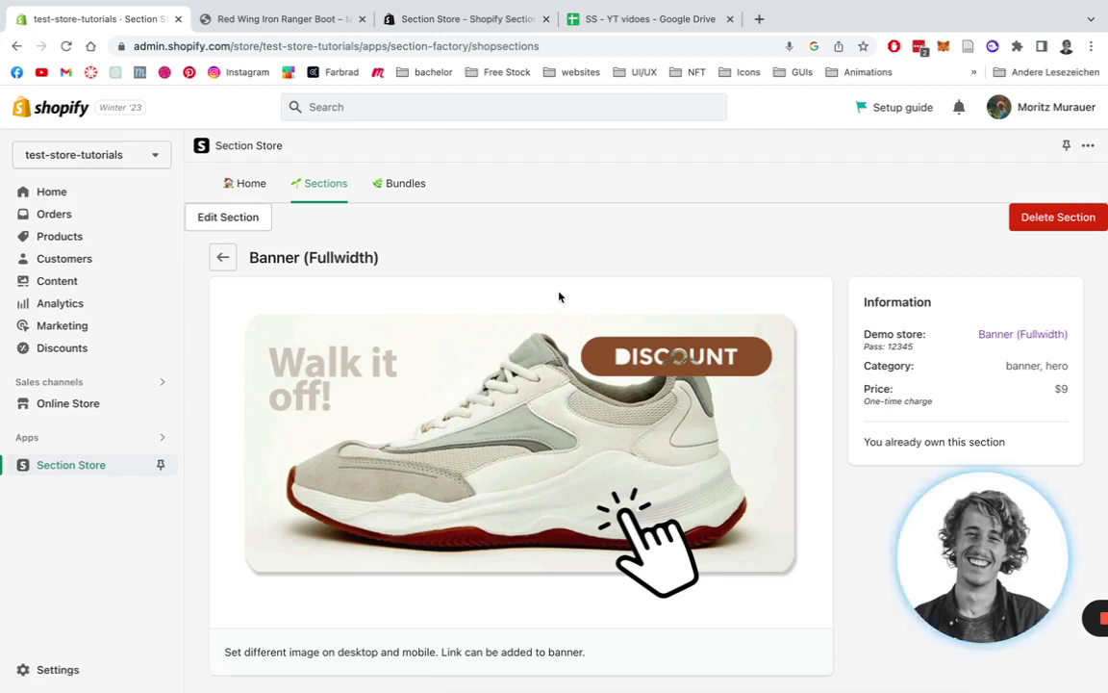
{"action": "left_click", "coordinate": [236, 181]}
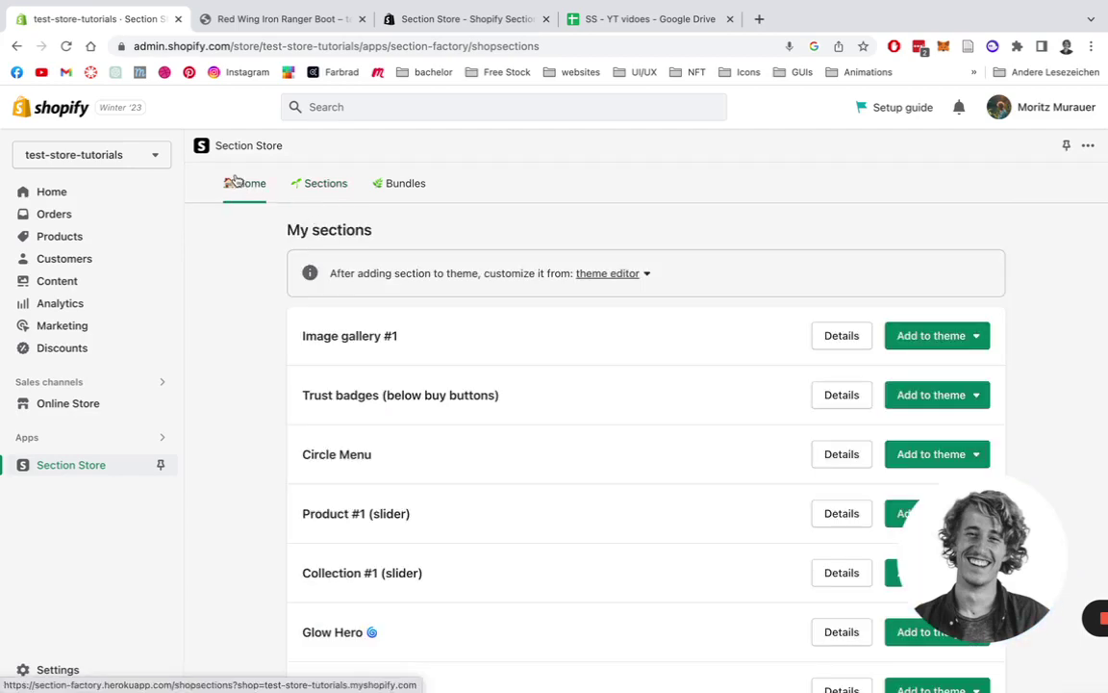
{"action": "scroll", "coordinate": [858, 246], "scroll_direction": "down", "scroll_amount": 5}
{"action": "scroll", "coordinate": [859, 249], "scroll_direction": "up", "scroll_amount": 3}
{"action": "scroll", "coordinate": [859, 248], "scroll_direction": "down", "scroll_amount": 2}
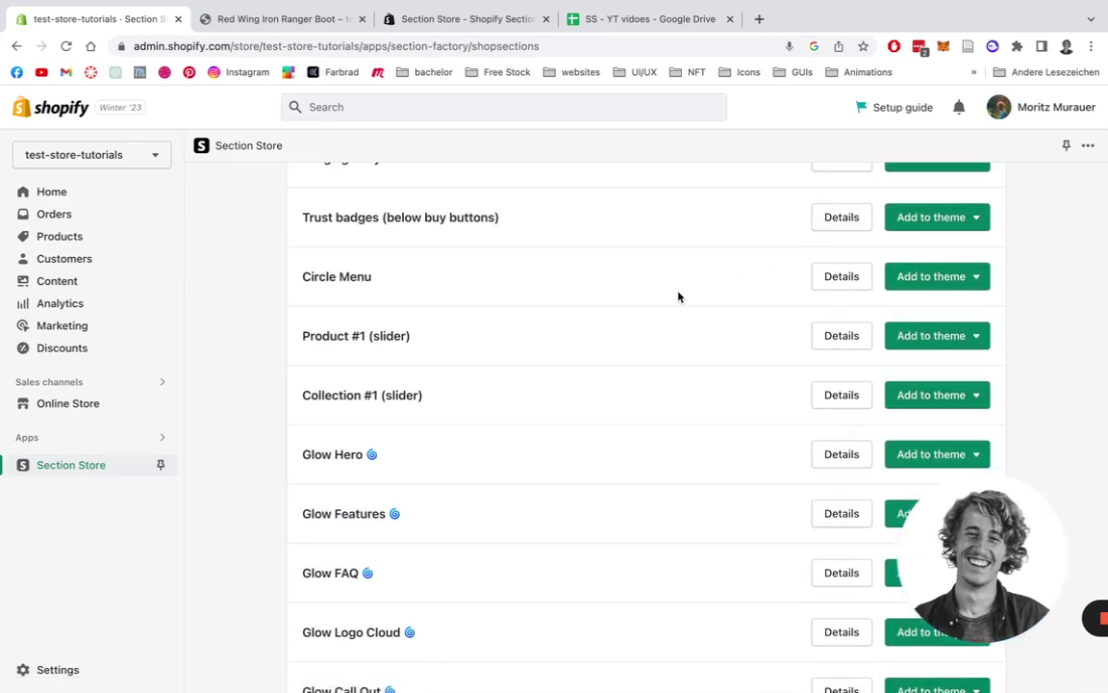
{"action": "scroll", "coordinate": [678, 298], "scroll_direction": "down", "scroll_amount": 5}
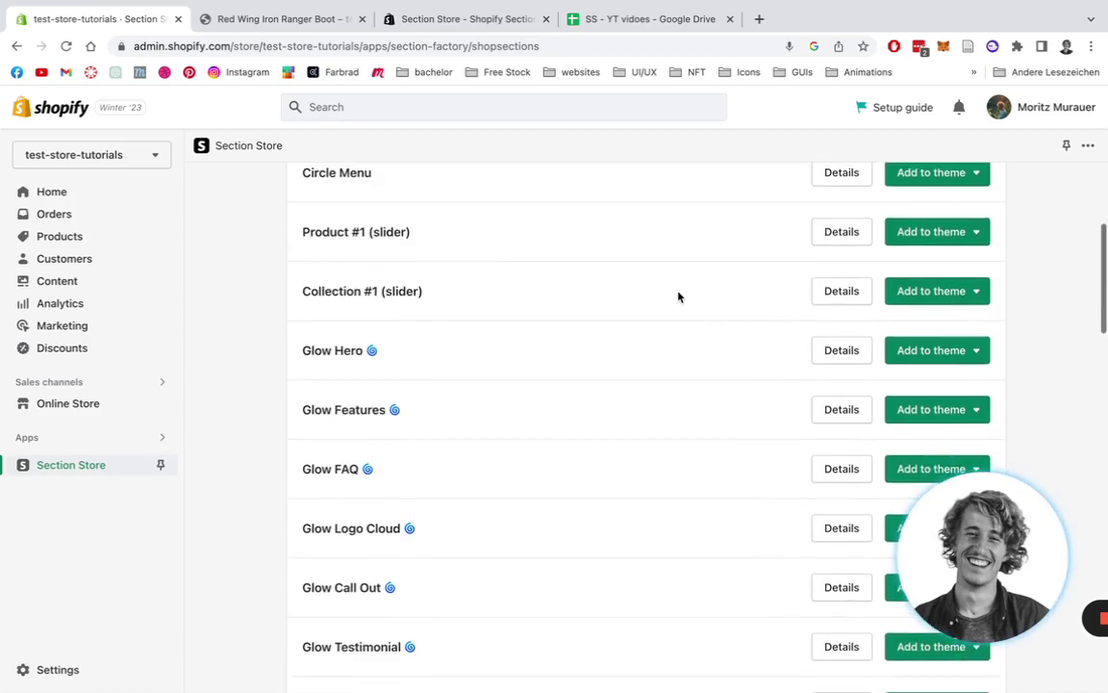
{"action": "scroll", "coordinate": [678, 297], "scroll_direction": "down", "scroll_amount": 5}
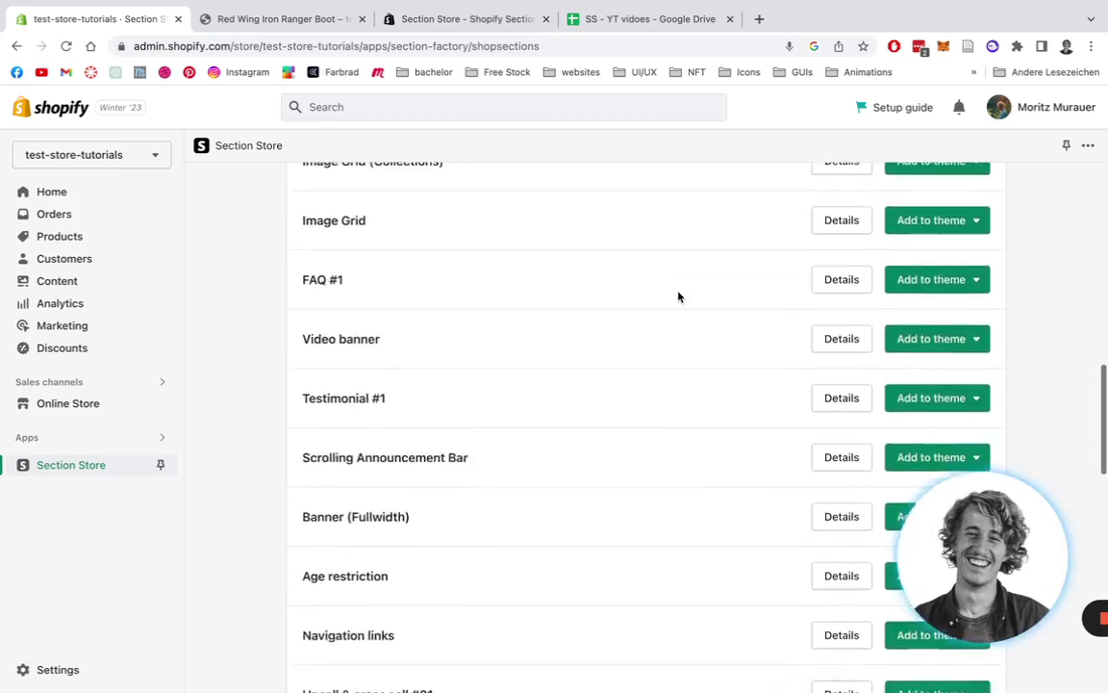
{"action": "scroll", "coordinate": [594, 265], "scroll_direction": "down", "scroll_amount": 3}
{"action": "scroll", "coordinate": [593, 266], "scroll_direction": "up", "scroll_amount": 4}
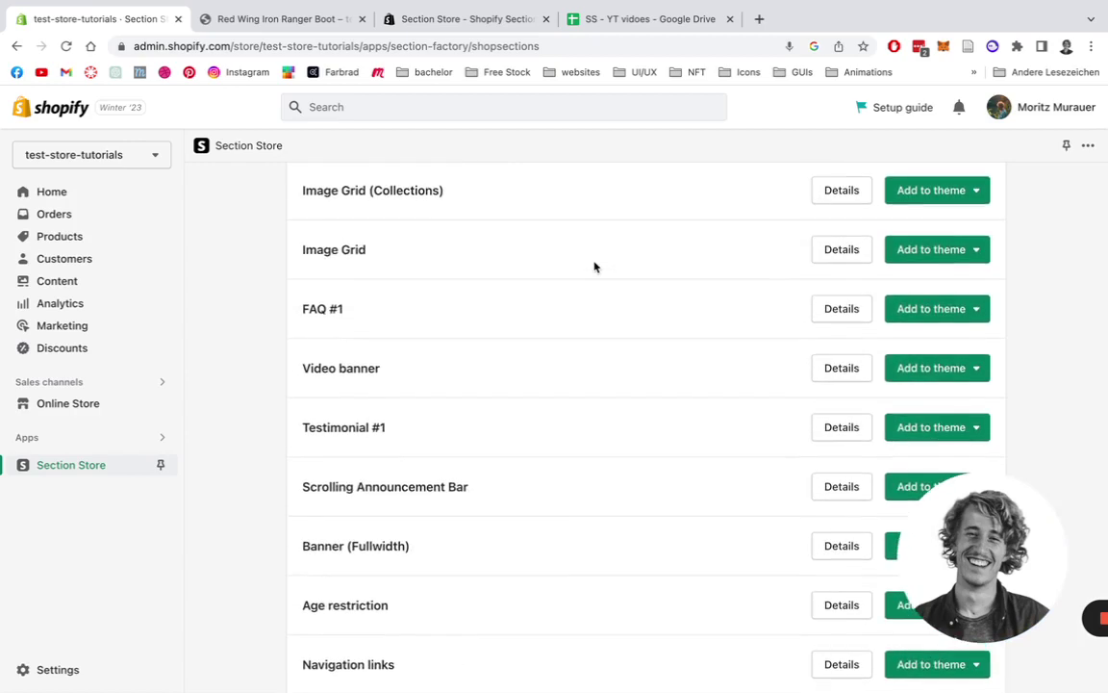
{"action": "scroll", "coordinate": [536, 499], "scroll_direction": "down", "scroll_amount": 2}
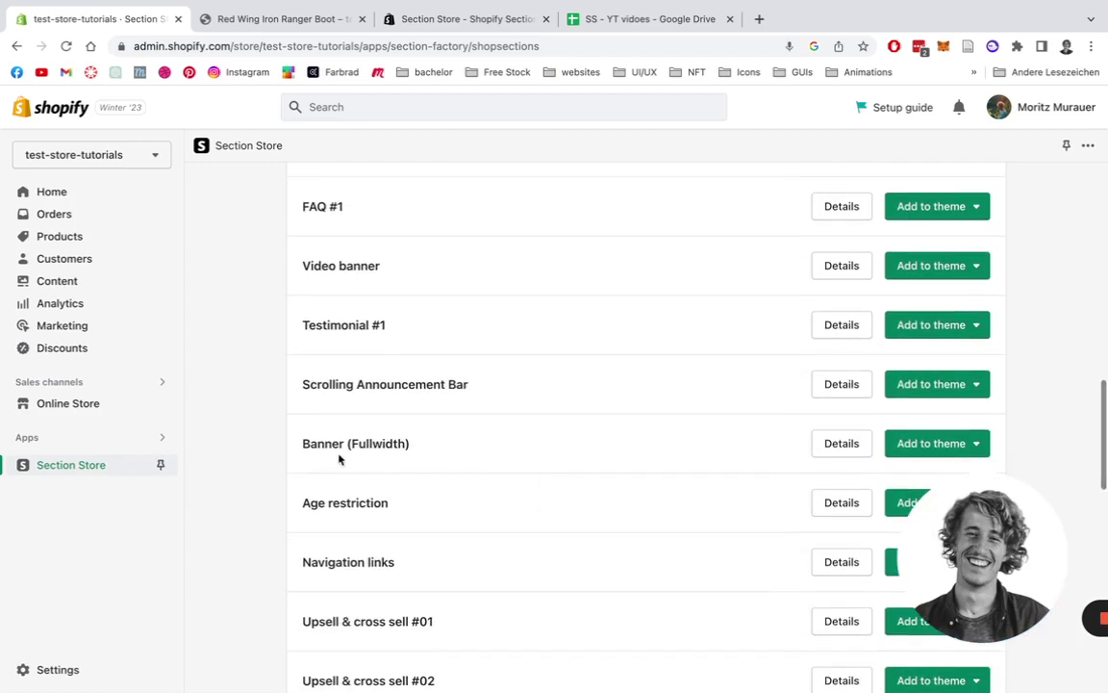
Check which themes Banner (Fullwidth) can be added to, dismiss without adding, and return to the top
{"action": "left_click", "coordinate": [931, 444]}
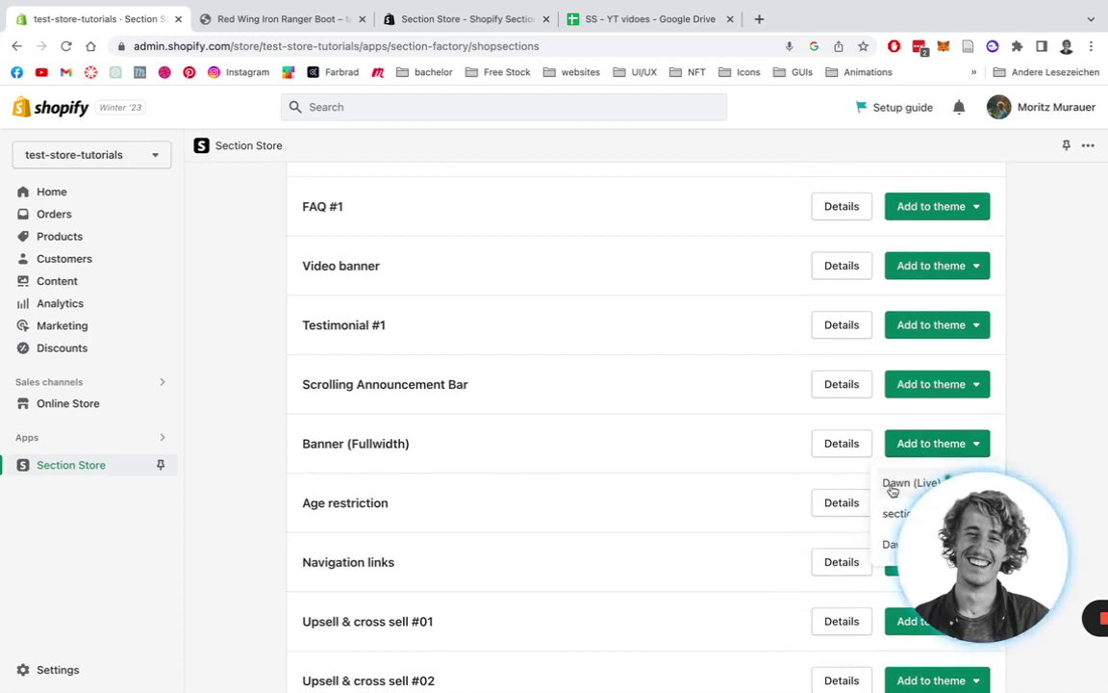
{"action": "left_click", "coordinate": [618, 424]}
{"action": "scroll", "coordinate": [619, 426], "scroll_direction": "up", "scroll_amount": 1}
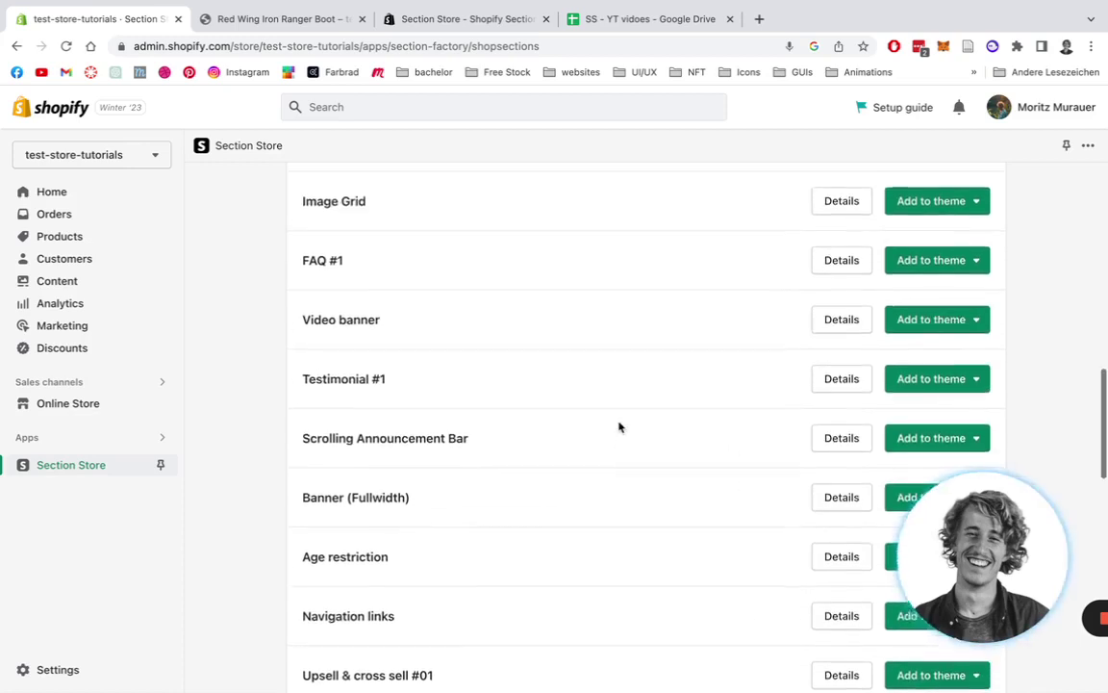
{"action": "scroll", "coordinate": [619, 426], "scroll_direction": "up", "scroll_amount": 15}
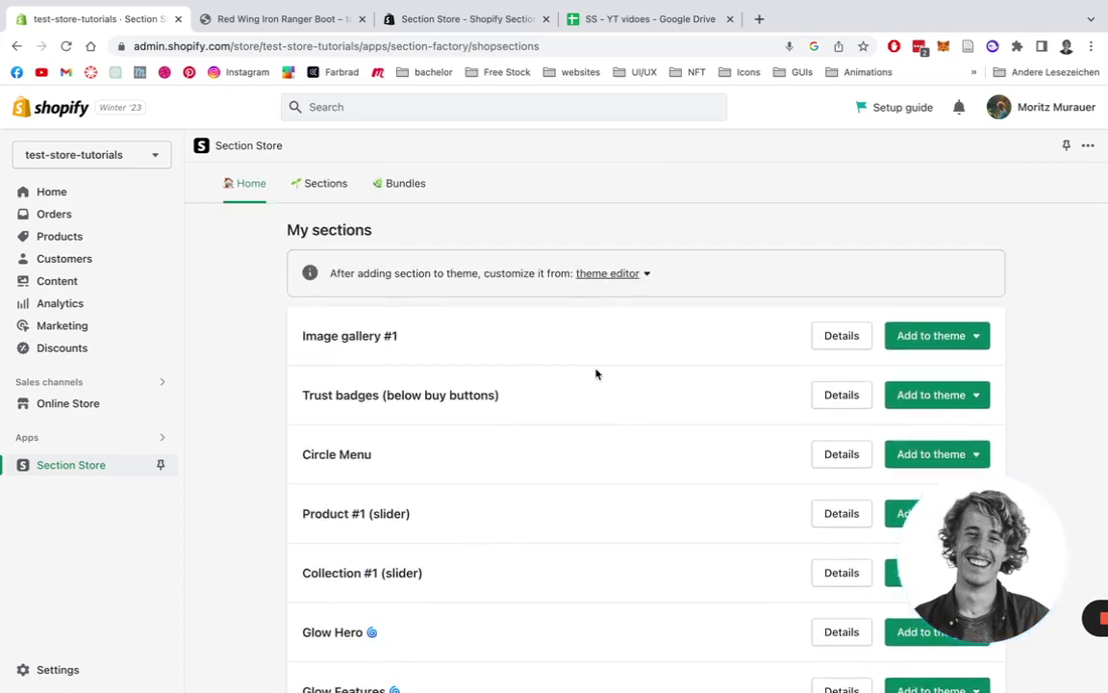
Open the Dawn (Live) theme's Home page in the theme editor
{"action": "left_click", "coordinate": [612, 274]}
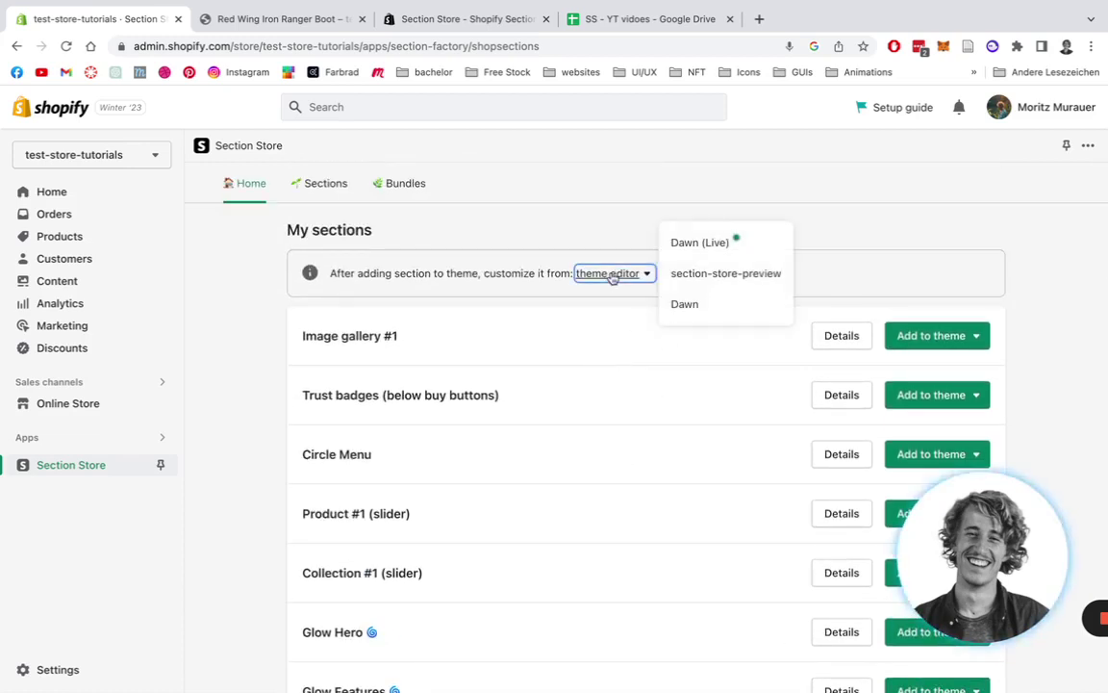
{"action": "left_click", "coordinate": [692, 247]}
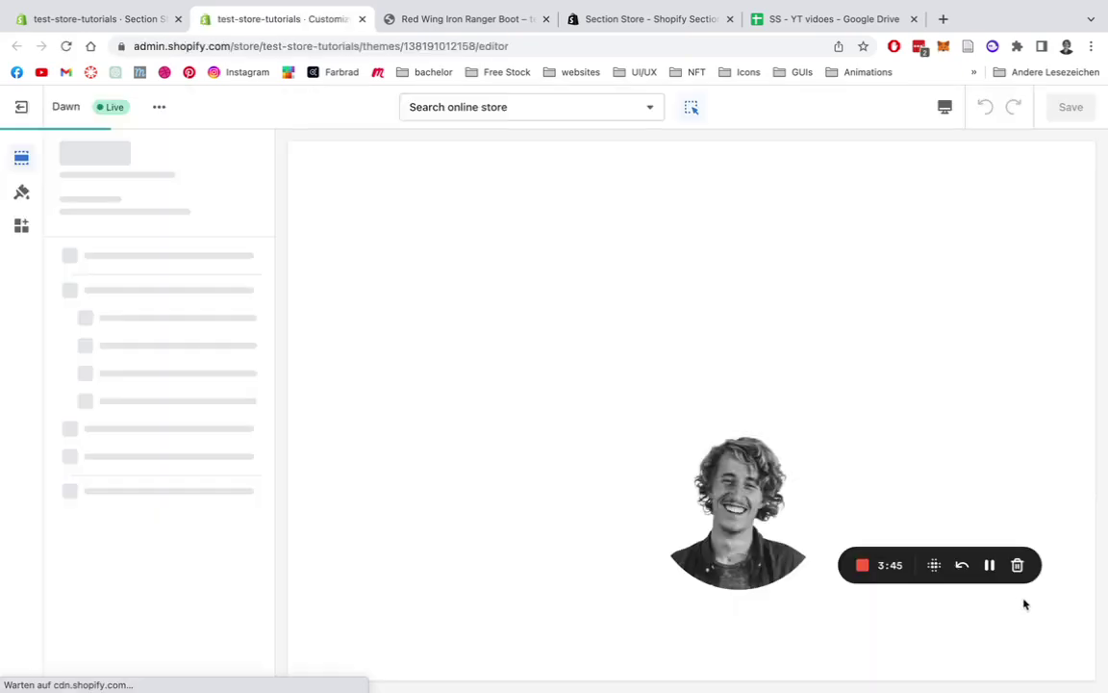
{"action": "left_click_drag", "start_coordinate": [739, 472], "coordinate": [1016, 349]}
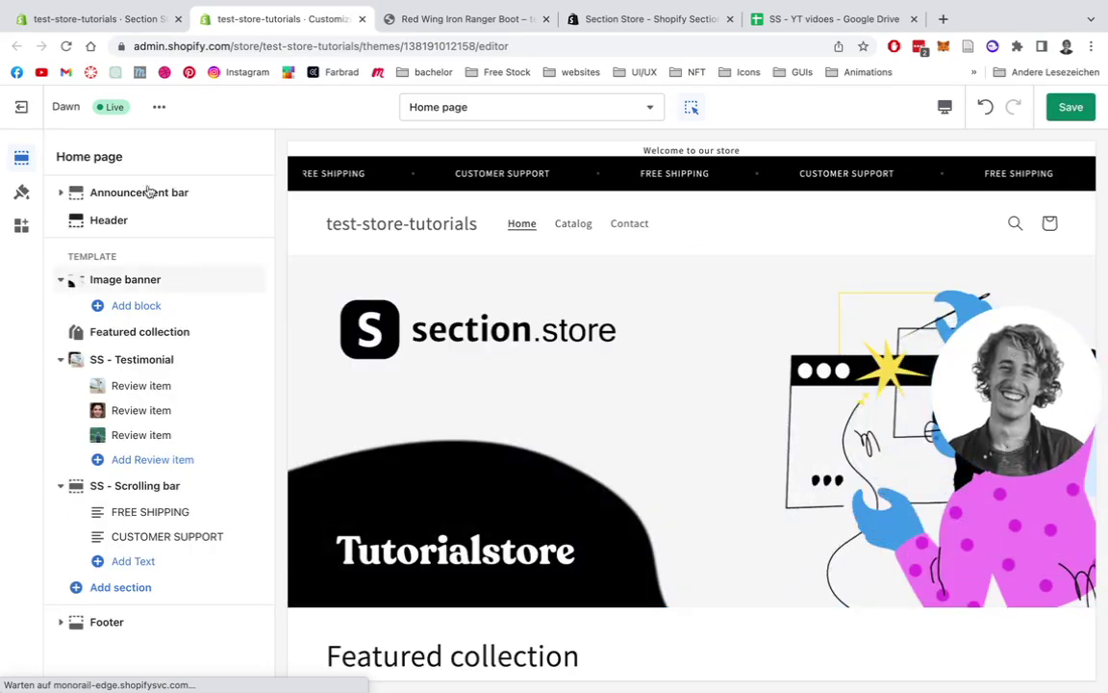
{"action": "mouse_move", "coordinate": [205, 391]}
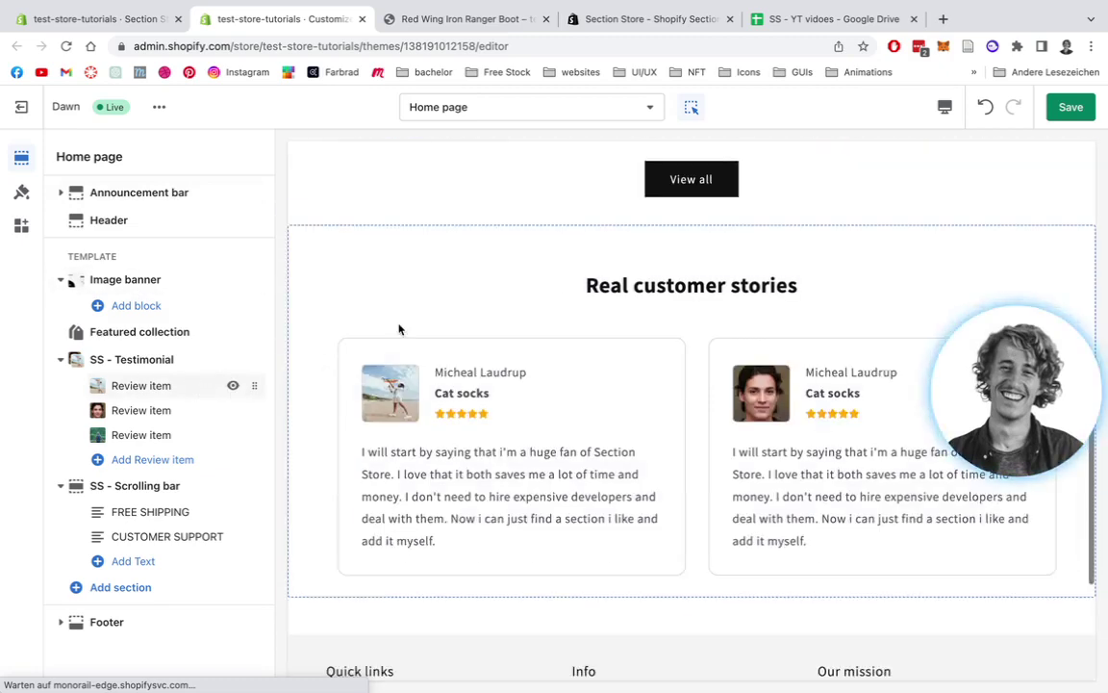
Add the SS - Fullscreen Banner section to the Home page via an 'ss banner' search
{"action": "left_click", "coordinate": [123, 588]}
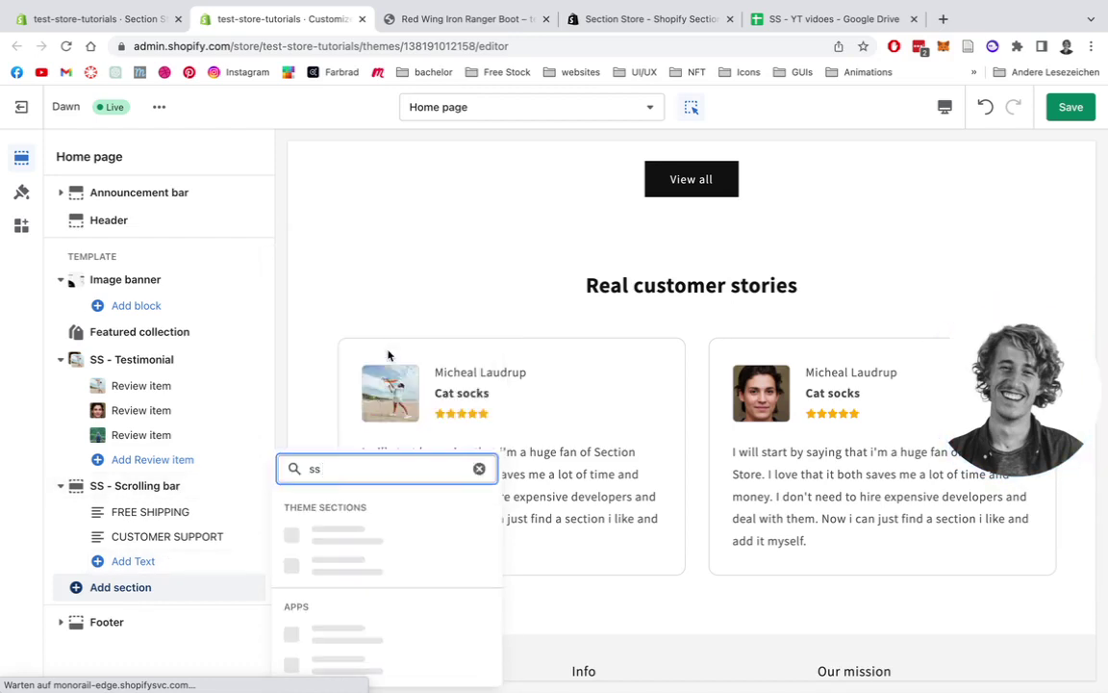
{"action": "type", "text": "ner"}
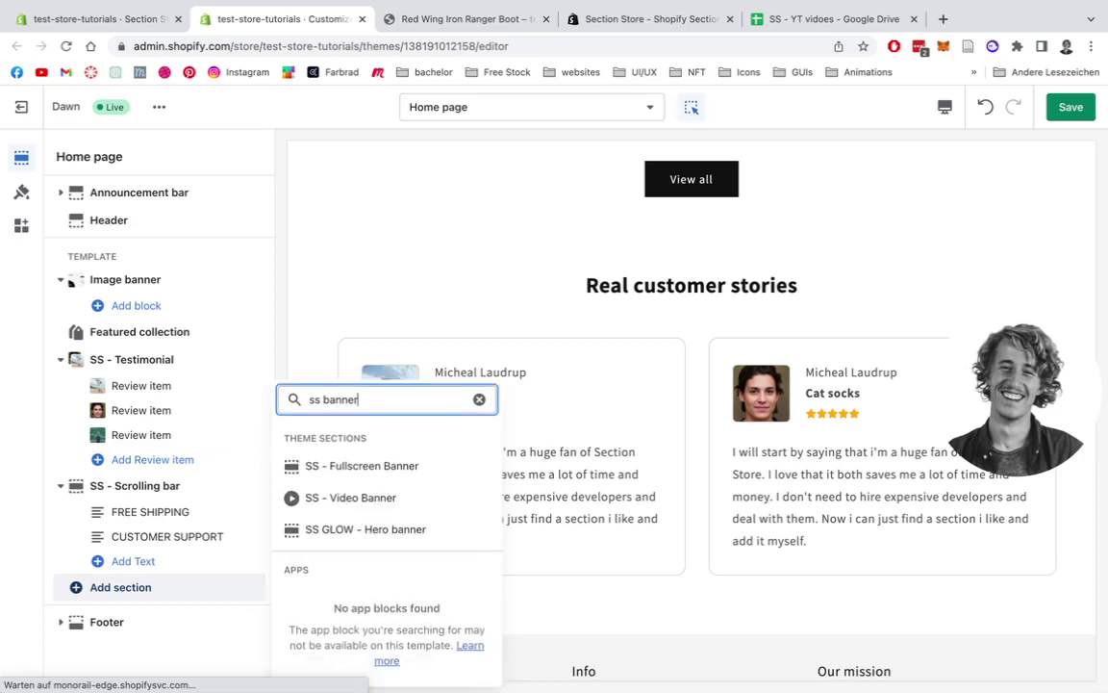
{"action": "left_click", "coordinate": [359, 468]}
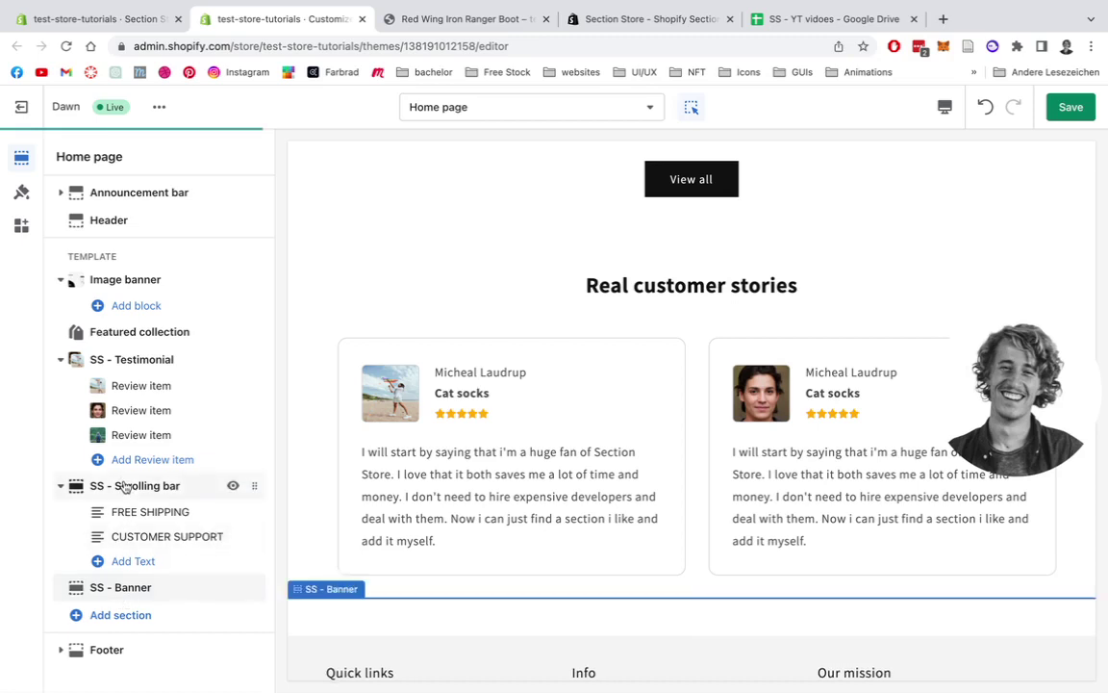
Drag SS - Banner up so it sits between Featured collection and SS - Testimonial
{"action": "left_click", "coordinate": [149, 588]}
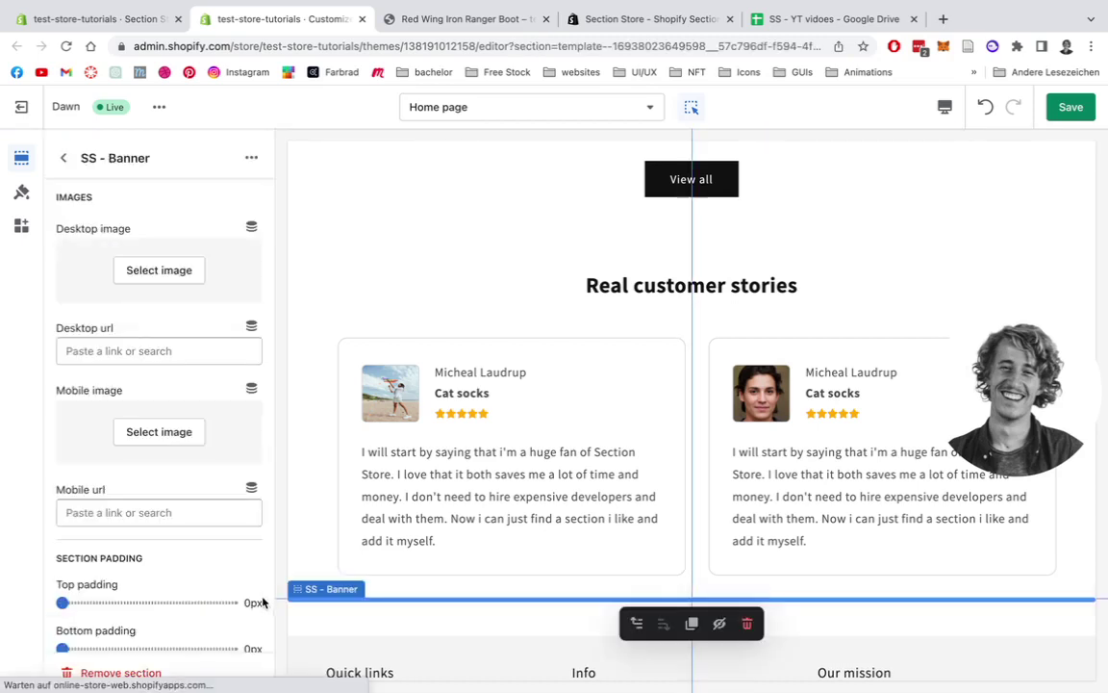
{"action": "left_click", "coordinate": [64, 157]}
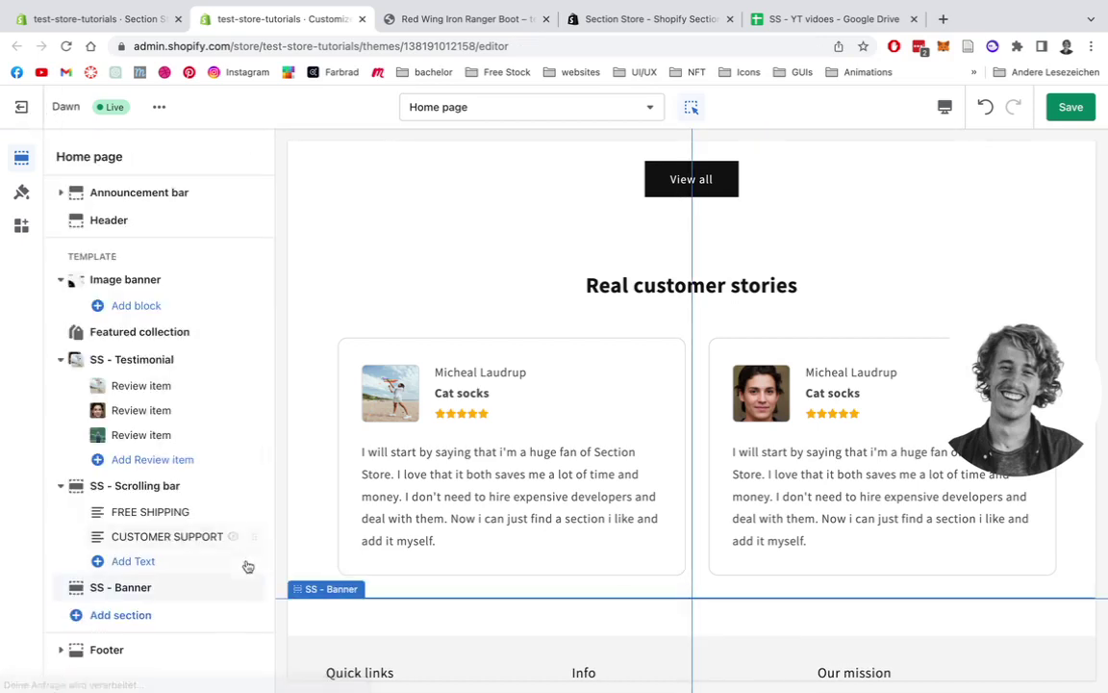
{"action": "left_click_drag", "start_coordinate": [257, 588], "coordinate": [215, 374]}
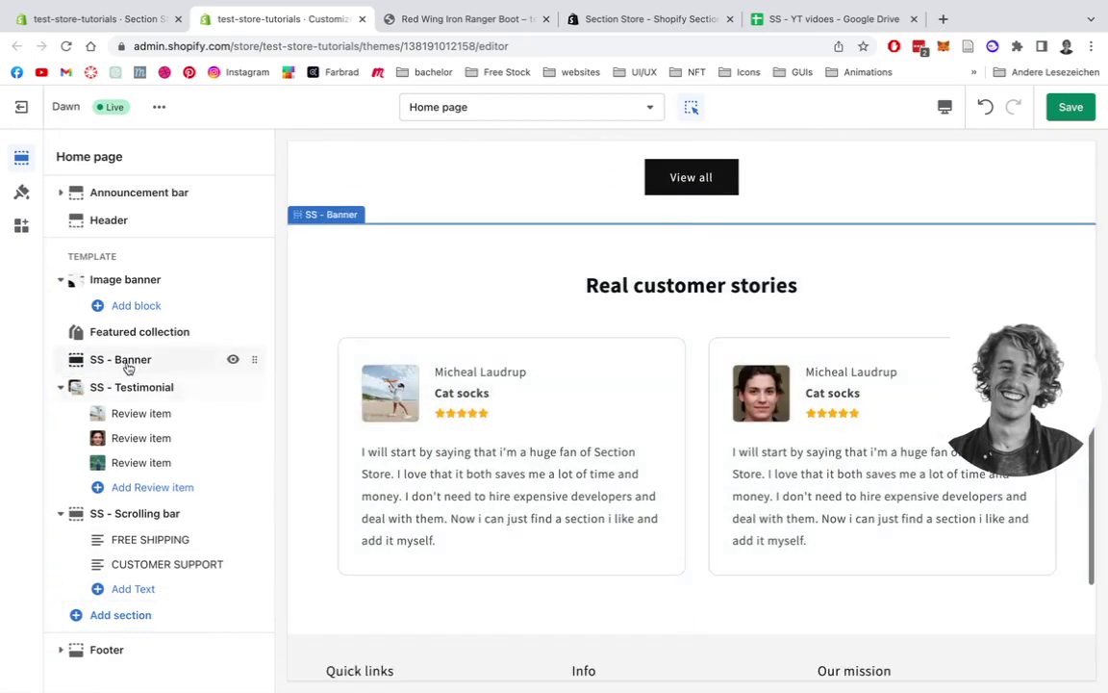
{"action": "left_click", "coordinate": [127, 360]}
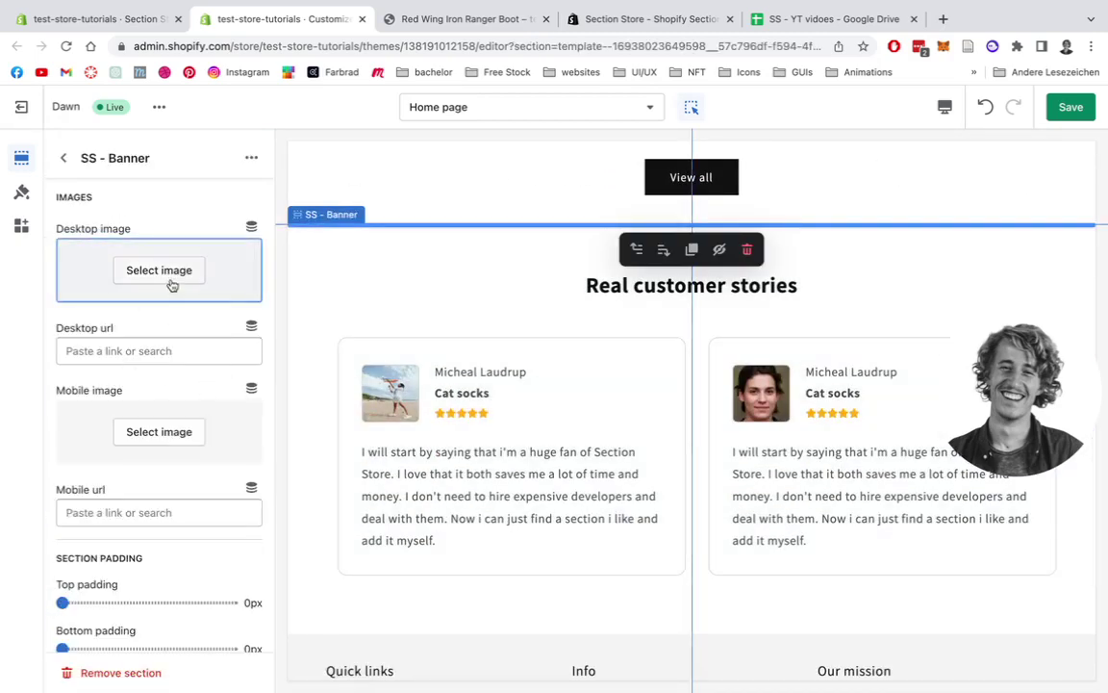
{"action": "left_click", "coordinate": [63, 157]}
Set the banner's desktop image to the blue Nike Collection image
{"action": "left_click", "coordinate": [151, 369]}
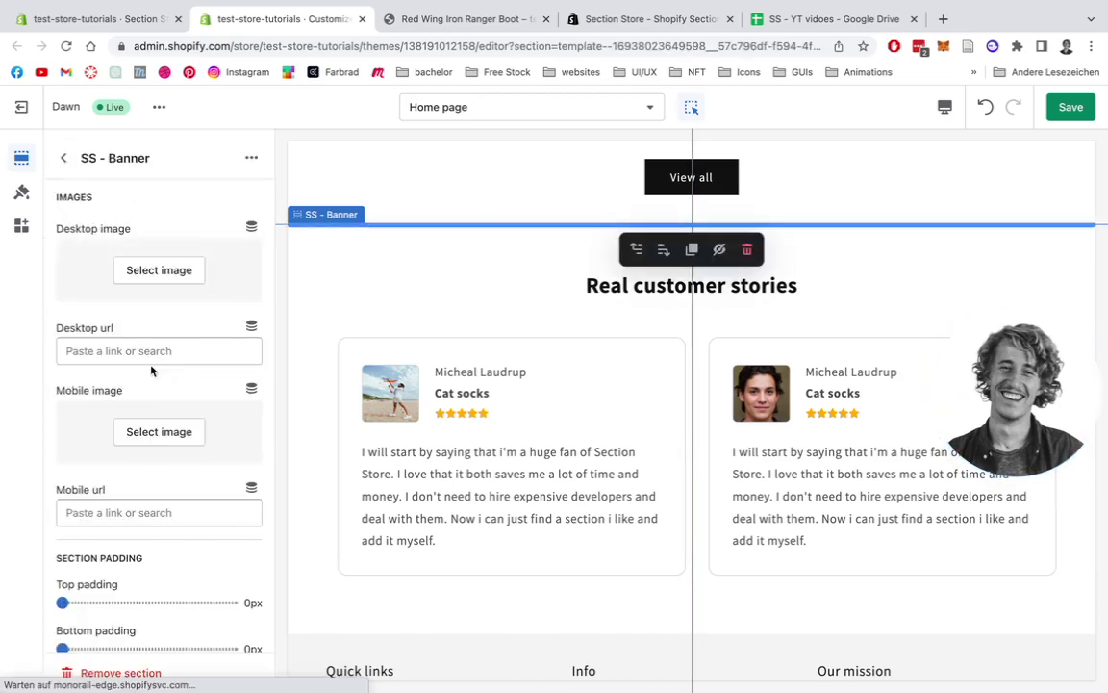
{"action": "left_click", "coordinate": [165, 275]}
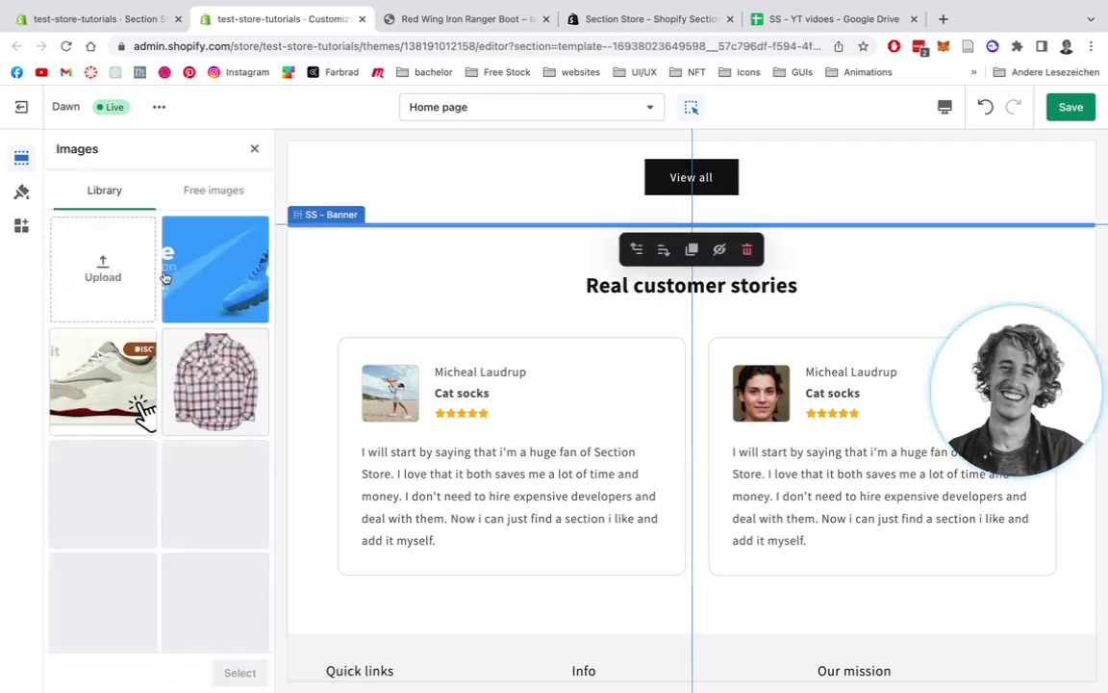
{"action": "left_click", "coordinate": [217, 269]}
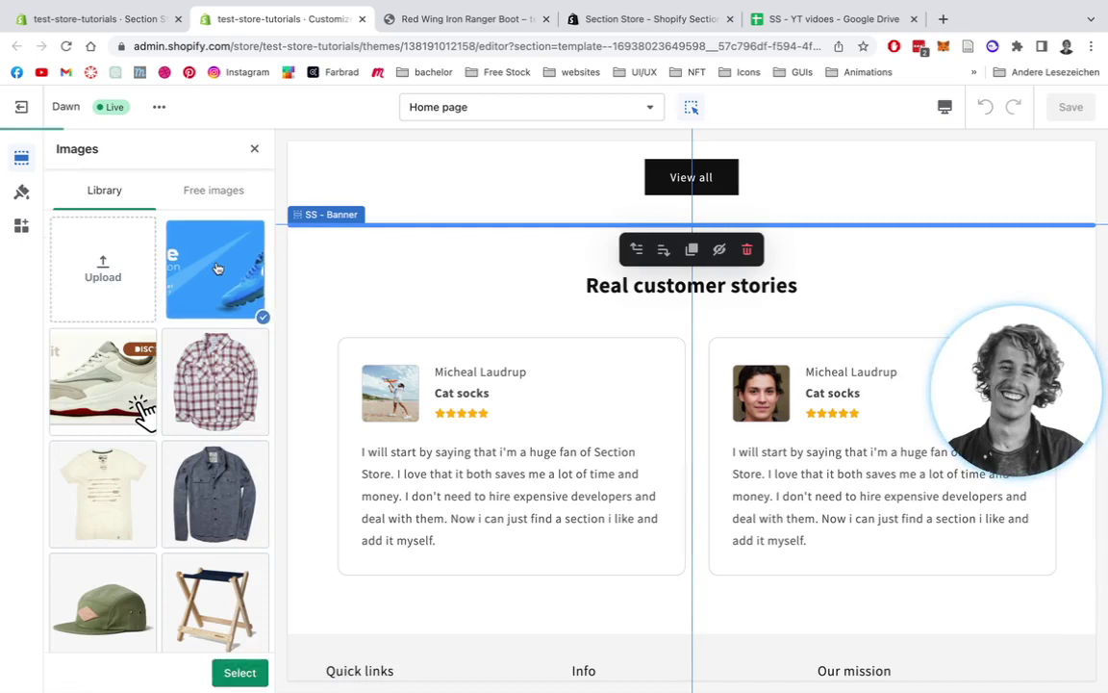
{"action": "left_click", "coordinate": [239, 672]}
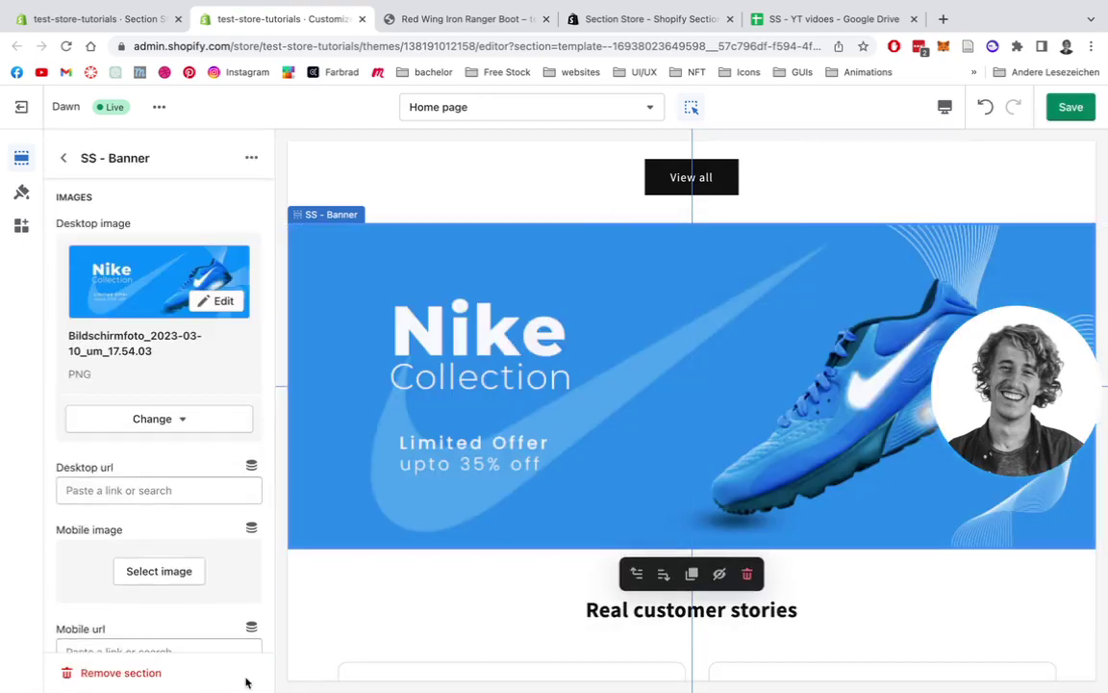
{"action": "scroll", "coordinate": [178, 375], "scroll_direction": "down", "scroll_amount": 2}
{"action": "scroll", "coordinate": [175, 417], "scroll_direction": "down", "scroll_amount": 1}
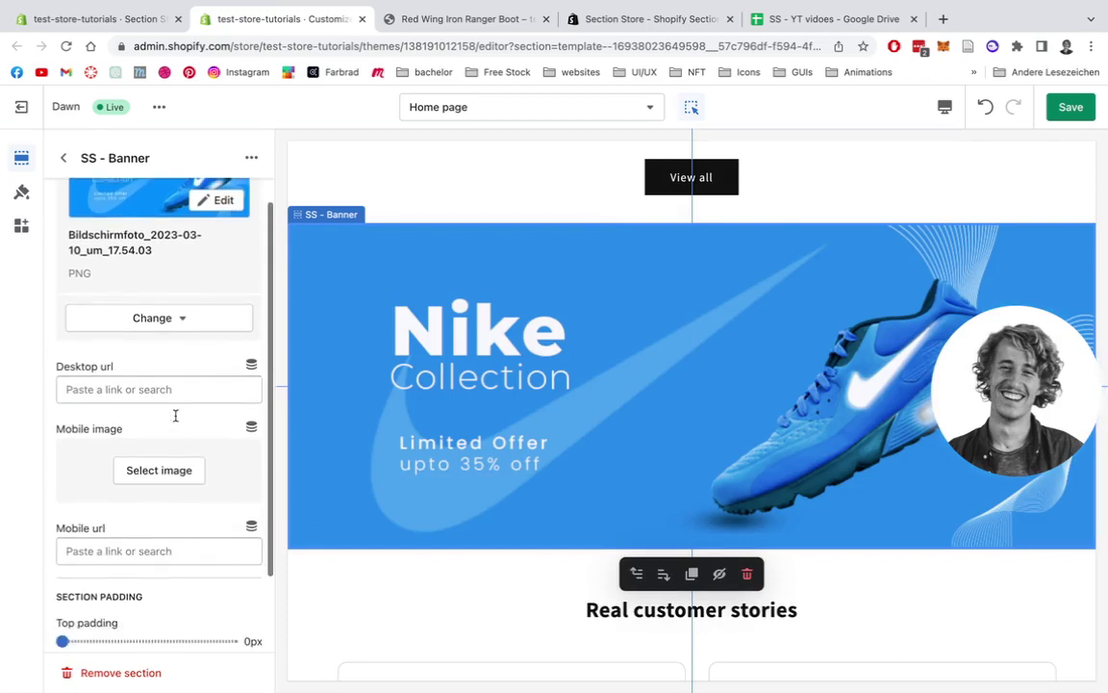
Set the banner's mobile image to the same Nike Collection image
{"action": "left_click", "coordinate": [174, 480]}
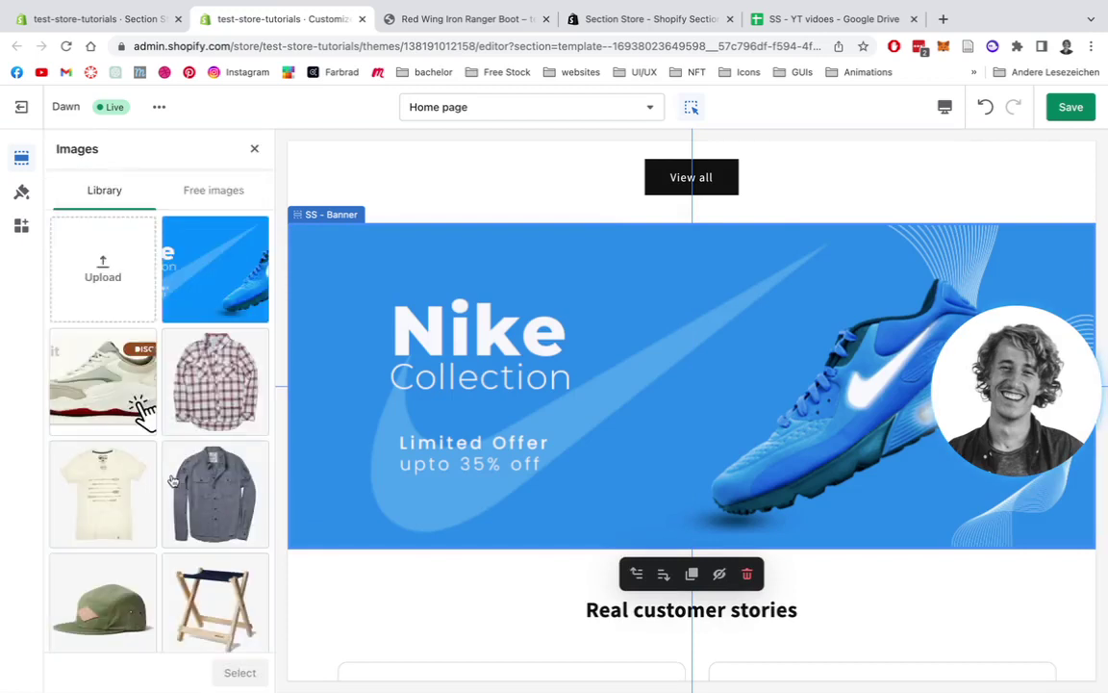
{"action": "left_click", "coordinate": [215, 268]}
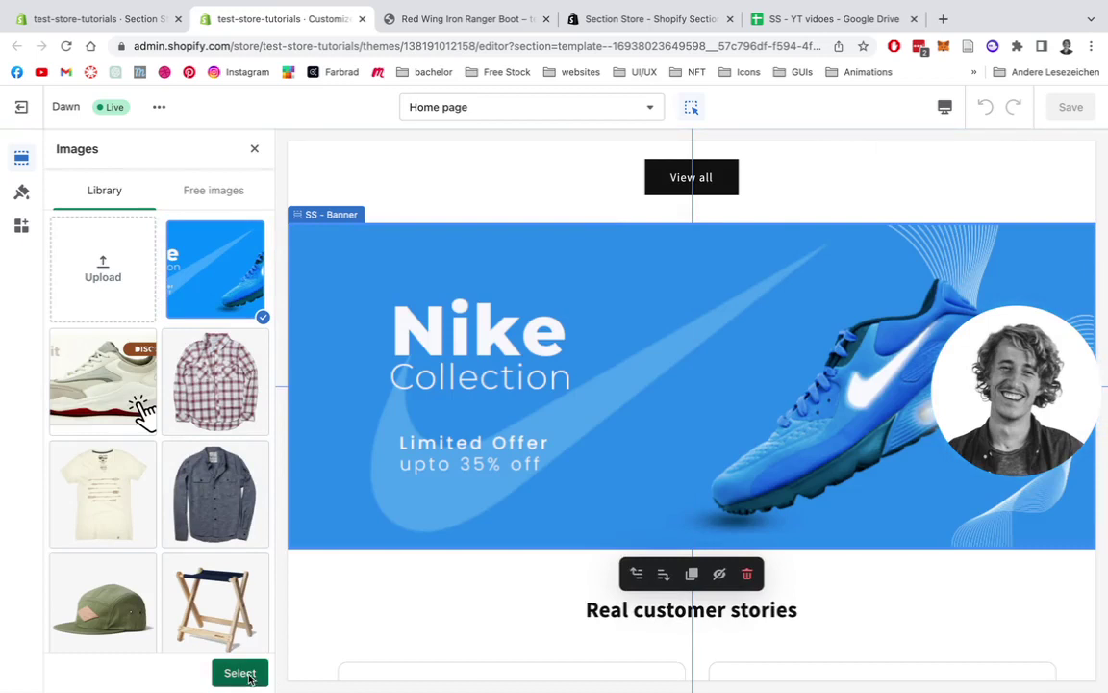
{"action": "left_click", "coordinate": [239, 673]}
{"action": "scroll", "coordinate": [176, 337], "scroll_direction": "up", "scroll_amount": 2}
{"action": "scroll", "coordinate": [176, 334], "scroll_direction": "down", "scroll_amount": 1}
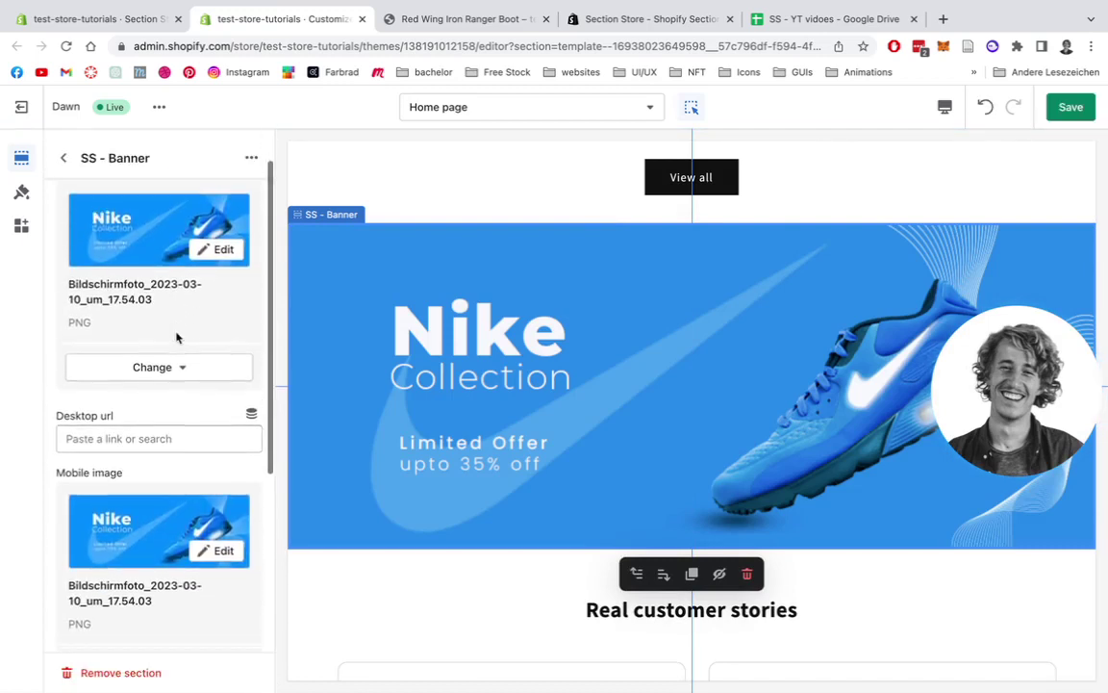
Link the banner's desktop URL to the product Red Wing Iron Ranger Boot
{"action": "left_click", "coordinate": [251, 413]}
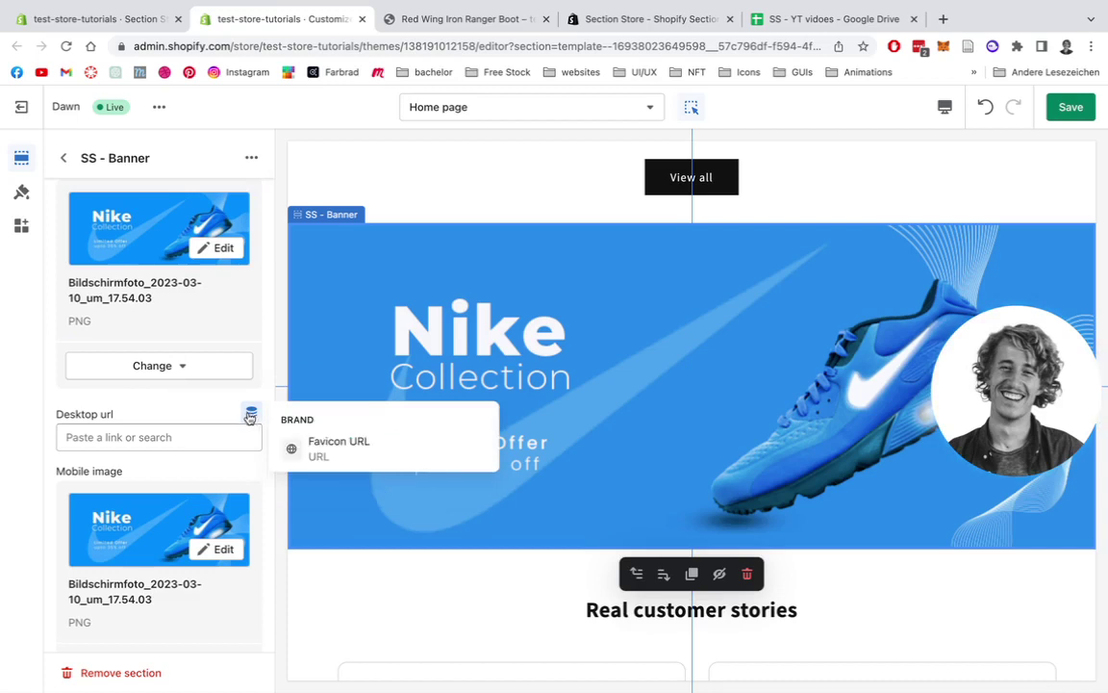
{"action": "left_click", "coordinate": [170, 430]}
{"action": "left_click", "coordinate": [160, 438]}
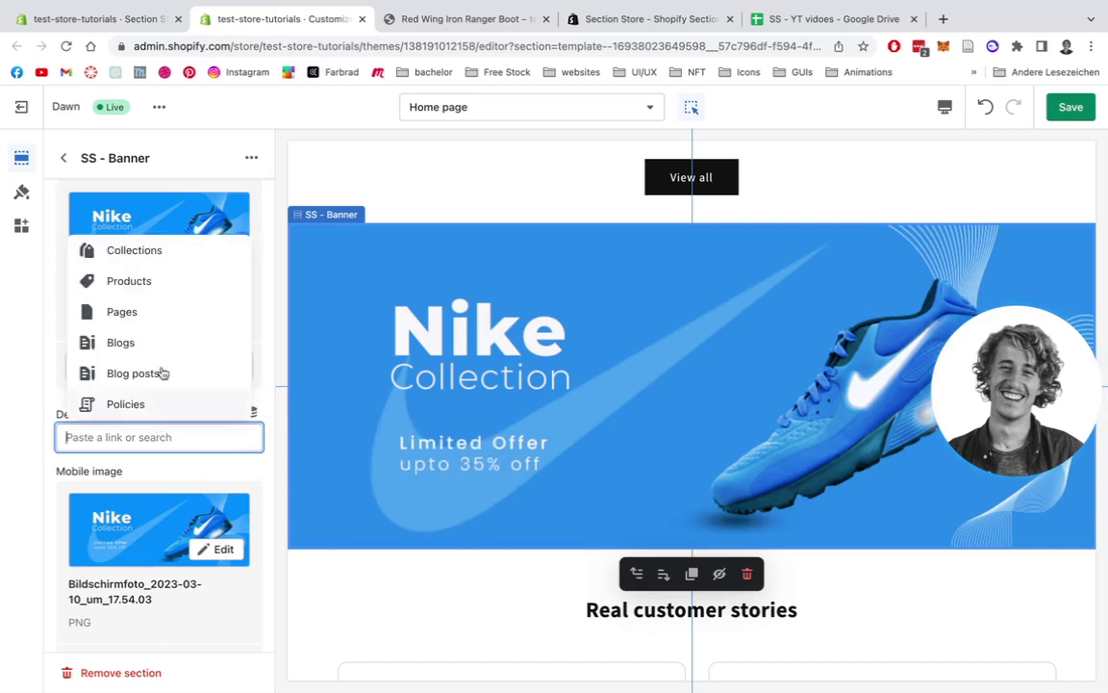
{"action": "left_click", "coordinate": [141, 283]}
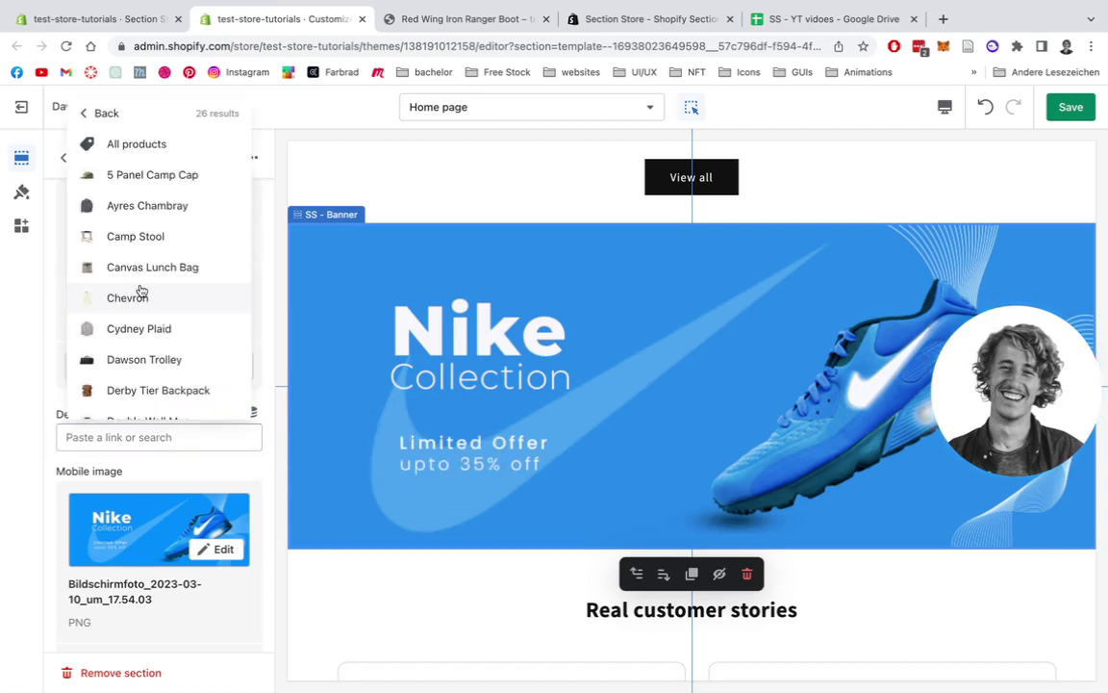
{"action": "scroll", "coordinate": [144, 199], "scroll_direction": "down", "scroll_amount": 2}
{"action": "scroll", "coordinate": [144, 199], "scroll_direction": "down", "scroll_amount": 1}
{"action": "scroll", "coordinate": [144, 199], "scroll_direction": "up", "scroll_amount": 1}
{"action": "scroll", "coordinate": [144, 199], "scroll_direction": "down", "scroll_amount": 5}
{"action": "scroll", "coordinate": [144, 199], "scroll_direction": "down", "scroll_amount": 5}
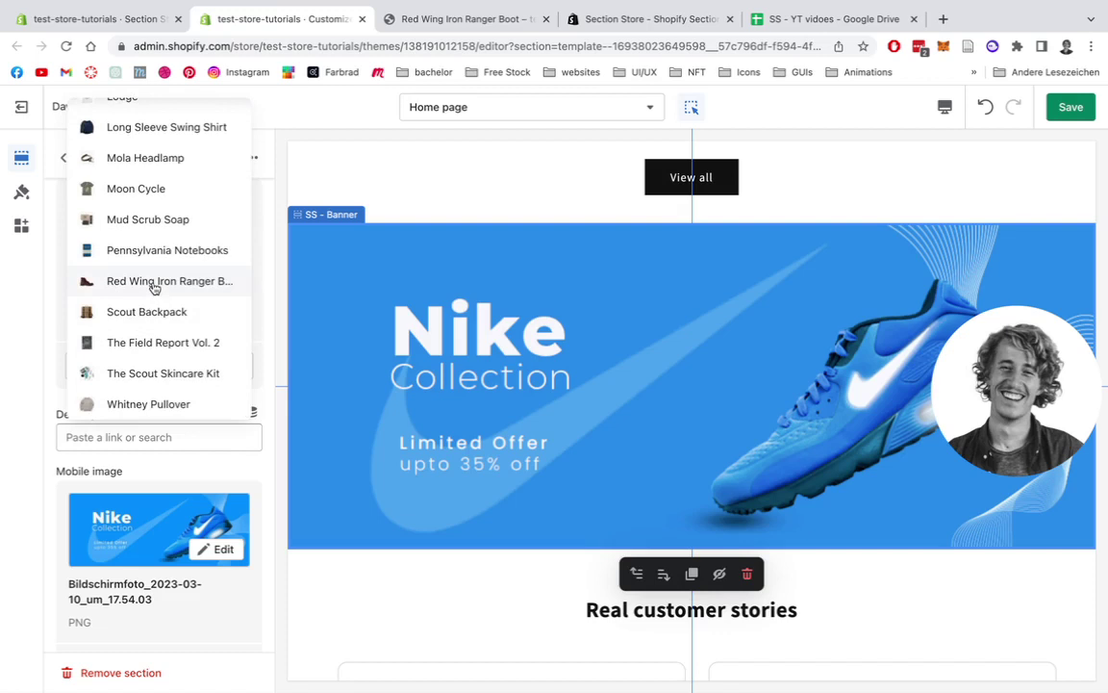
{"action": "left_click", "coordinate": [154, 283]}
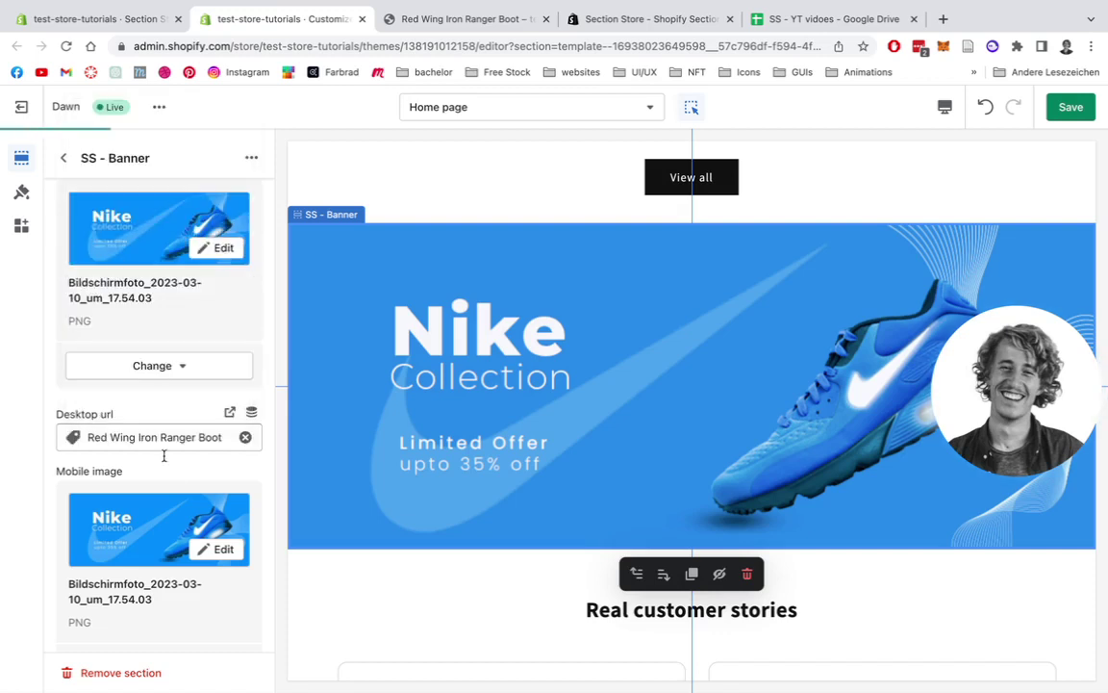
Link the banner's mobile URL to the product Mola Headlamp
{"action": "scroll", "coordinate": [186, 362], "scroll_direction": "down", "scroll_amount": 2}
{"action": "scroll", "coordinate": [185, 360], "scroll_direction": "down", "scroll_amount": 1}
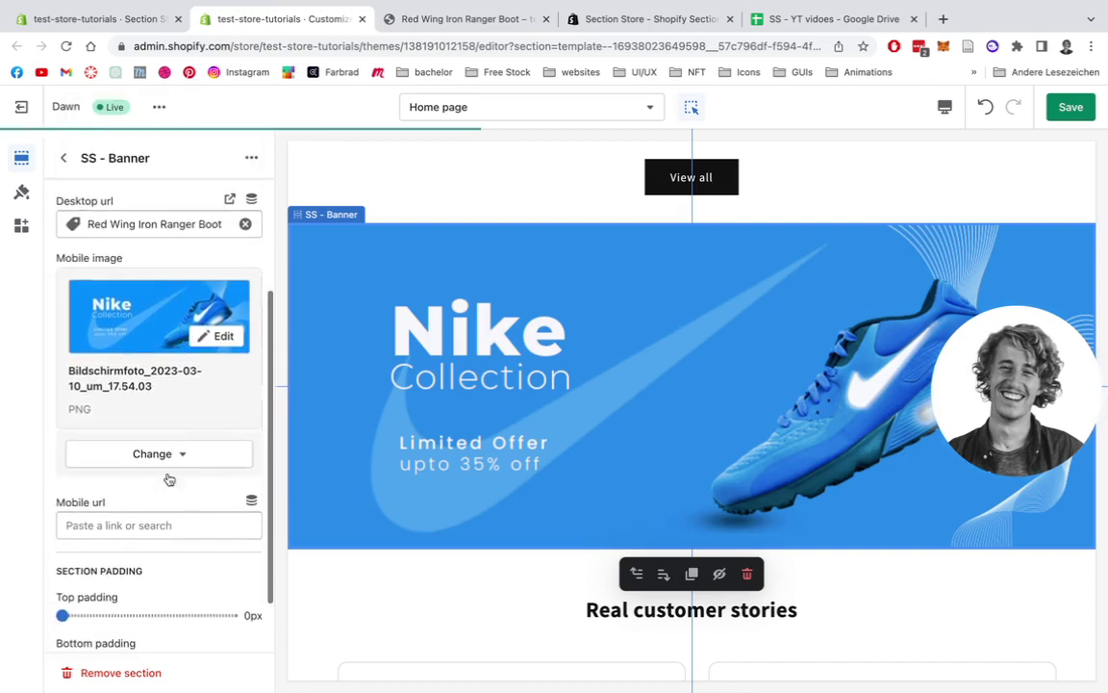
{"action": "left_click", "coordinate": [146, 526]}
{"action": "left_click", "coordinate": [142, 370]}
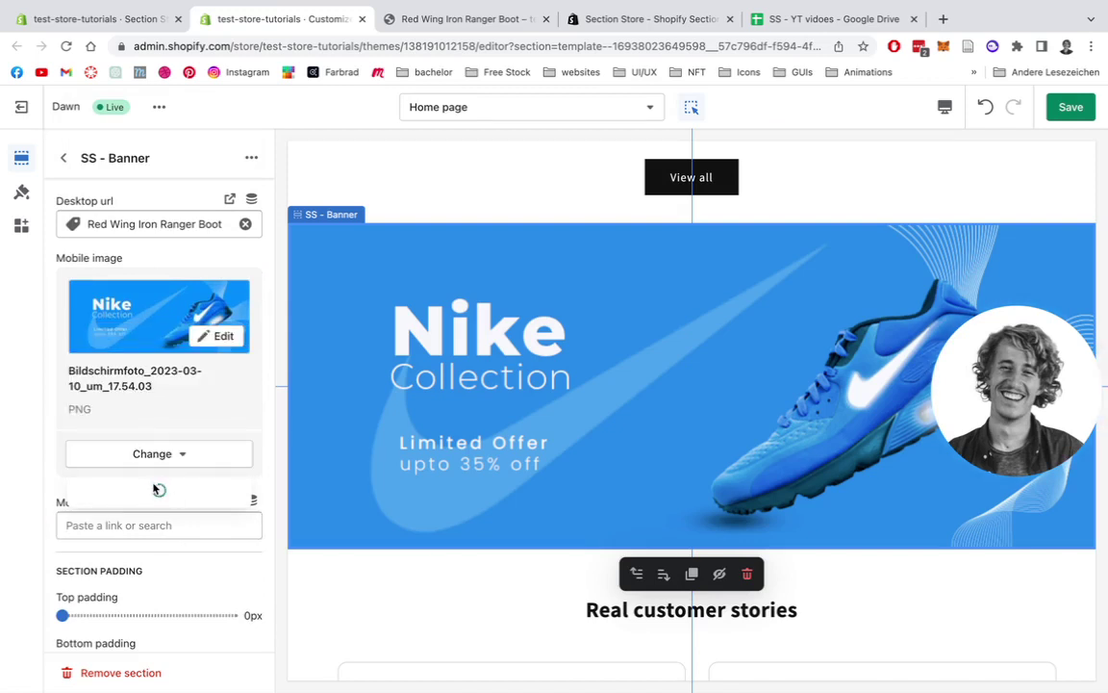
{"action": "scroll", "coordinate": [171, 246], "scroll_direction": "down", "scroll_amount": 5}
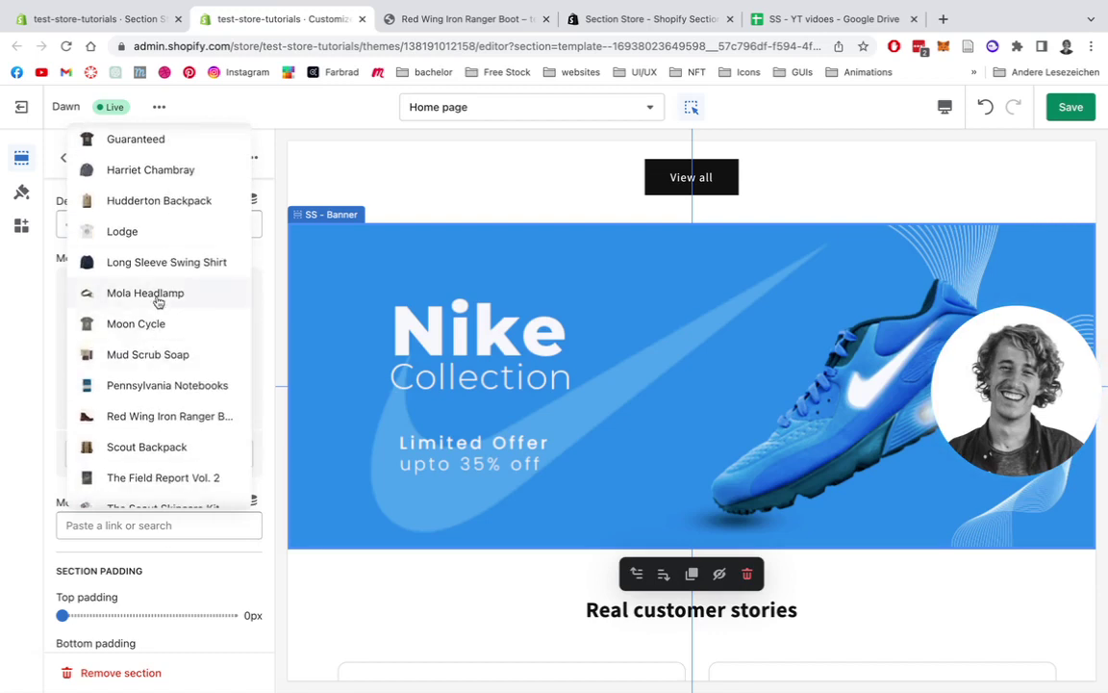
{"action": "left_click", "coordinate": [158, 301]}
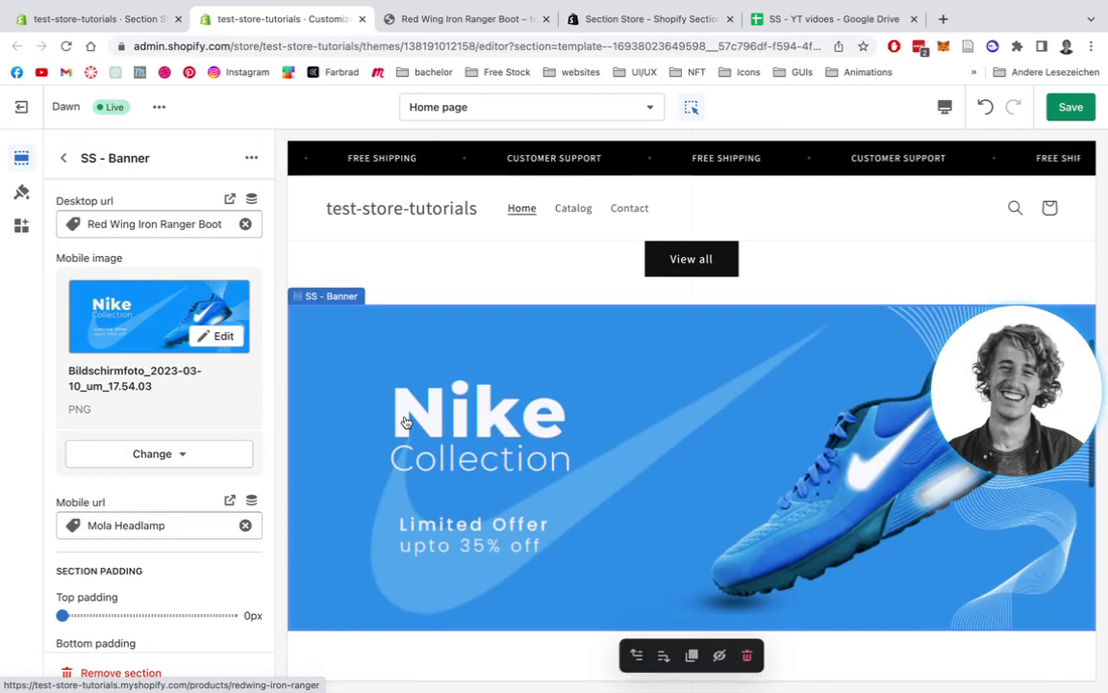
{"action": "scroll", "coordinate": [179, 399], "scroll_direction": "up", "scroll_amount": 2}
{"action": "scroll", "coordinate": [179, 398], "scroll_direction": "up", "scroll_amount": 5}
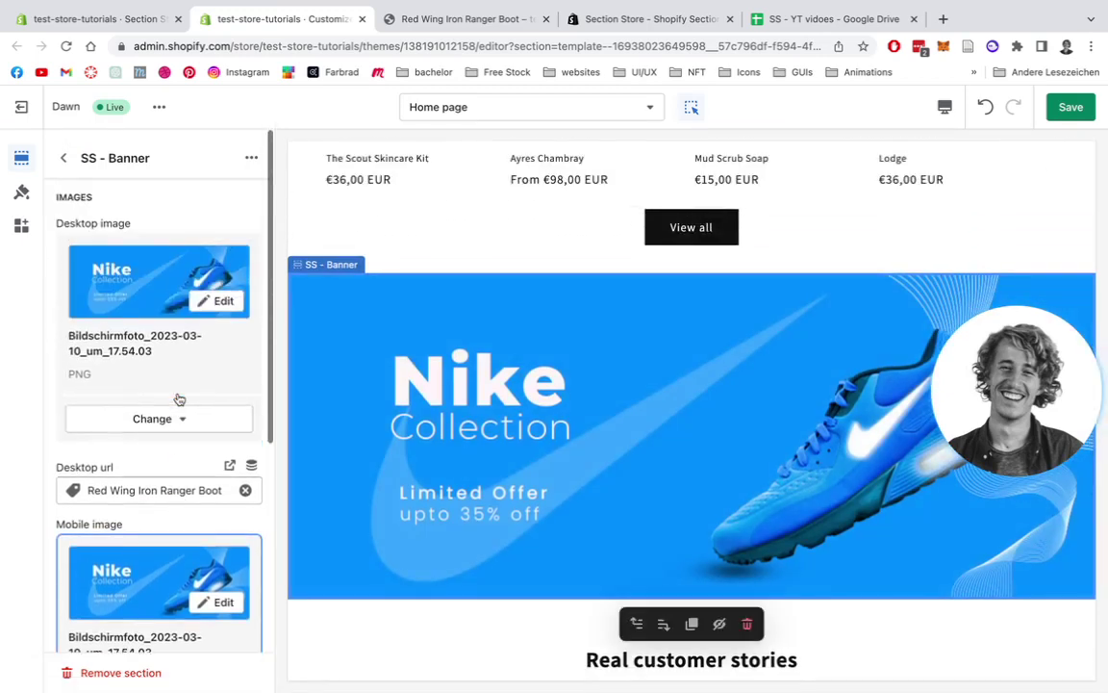
Give the banner 28px top and bottom padding
{"action": "scroll", "coordinate": [153, 380], "scroll_direction": "down", "scroll_amount": 3}
{"action": "scroll", "coordinate": [154, 383], "scroll_direction": "down", "scroll_amount": 5}
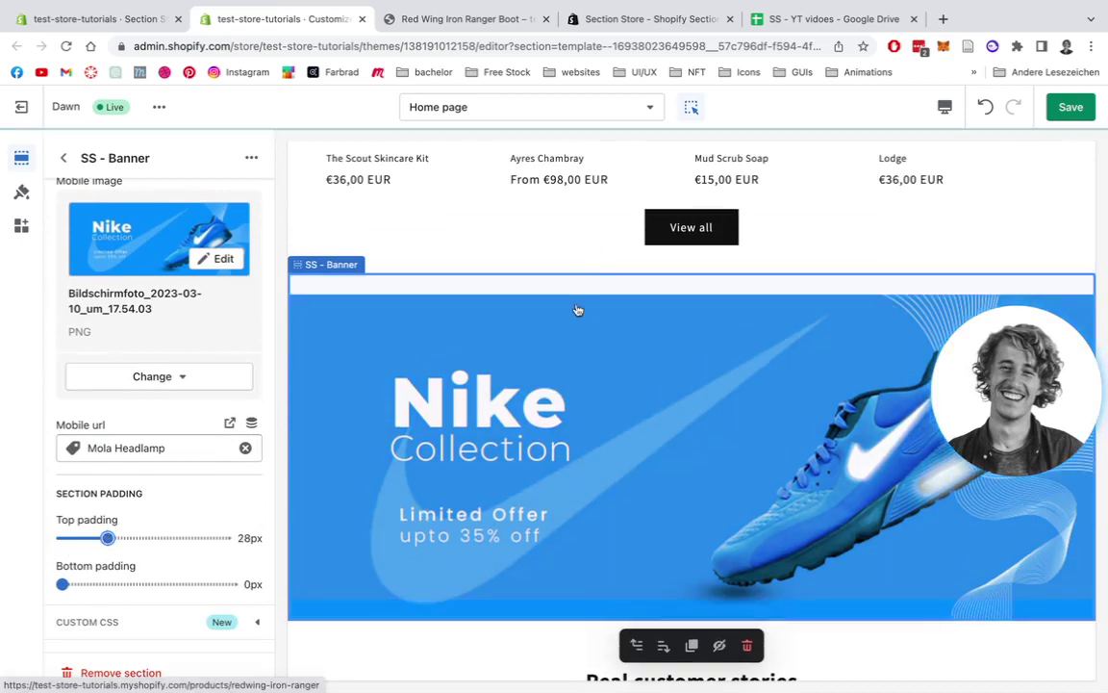
{"action": "left_click_drag", "start_coordinate": [62, 584], "coordinate": [114, 584]}
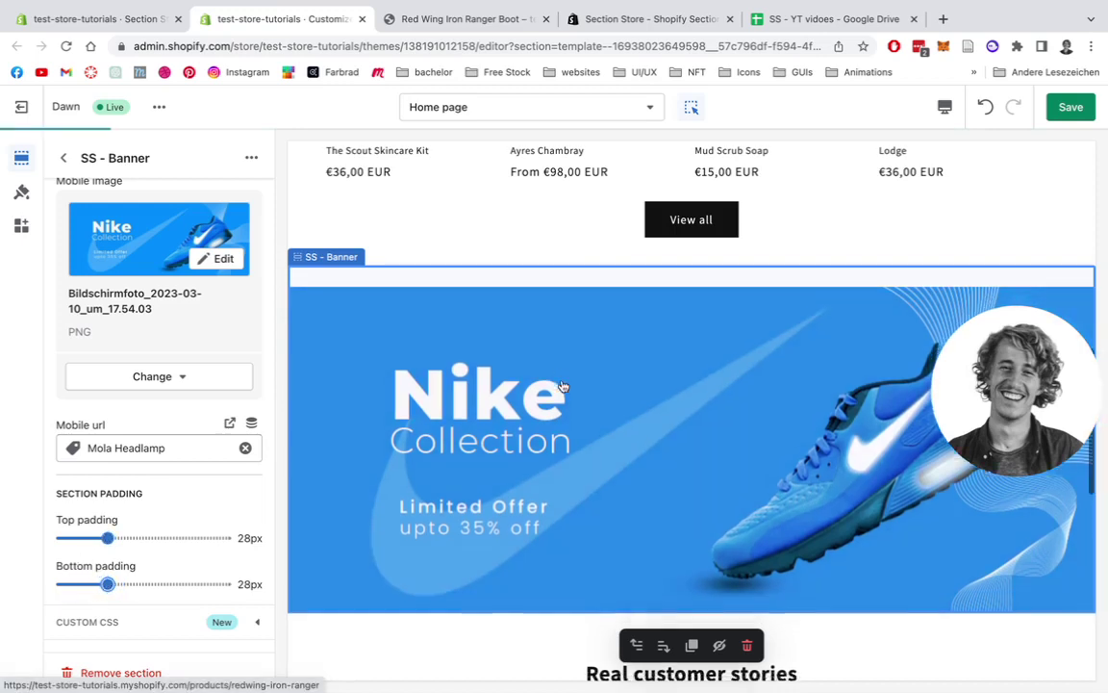
{"action": "scroll", "coordinate": [564, 386], "scroll_direction": "down", "scroll_amount": 1}
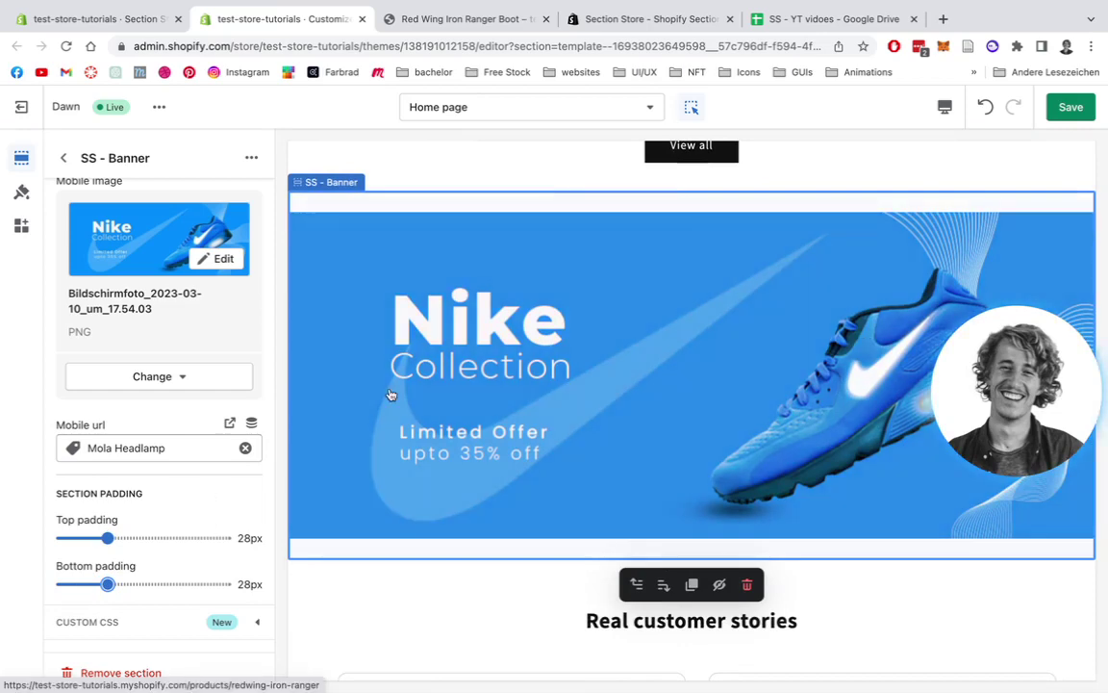
Save the theme changes and view the live store in a new tab
{"action": "left_click", "coordinate": [1071, 107]}
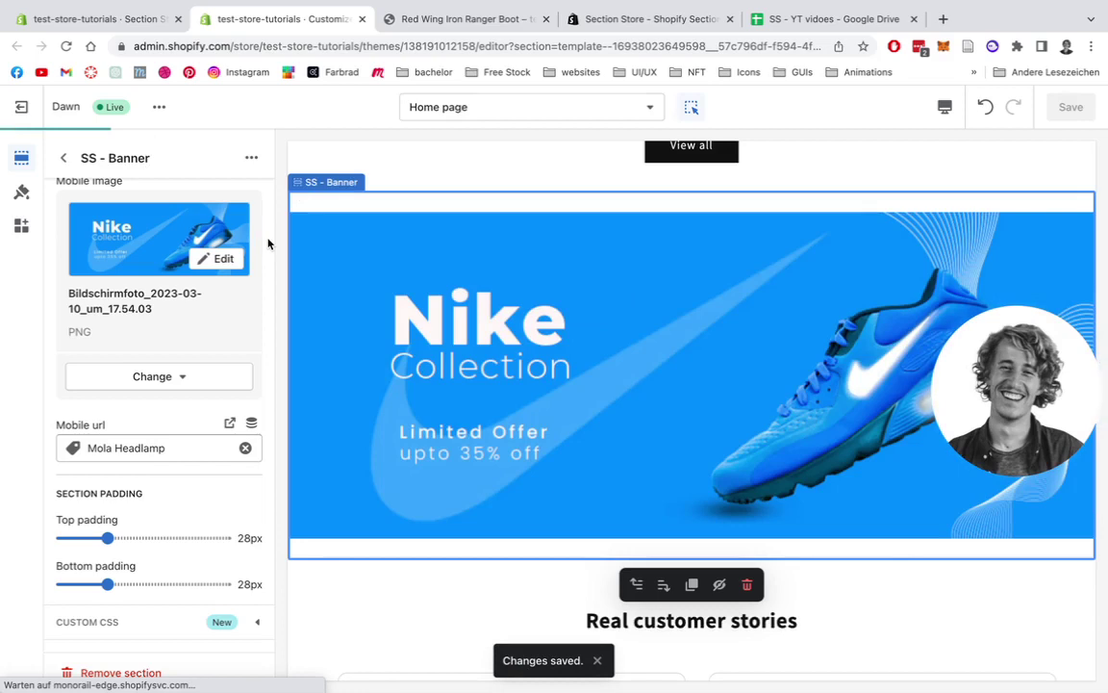
{"action": "left_click", "coordinate": [160, 109]}
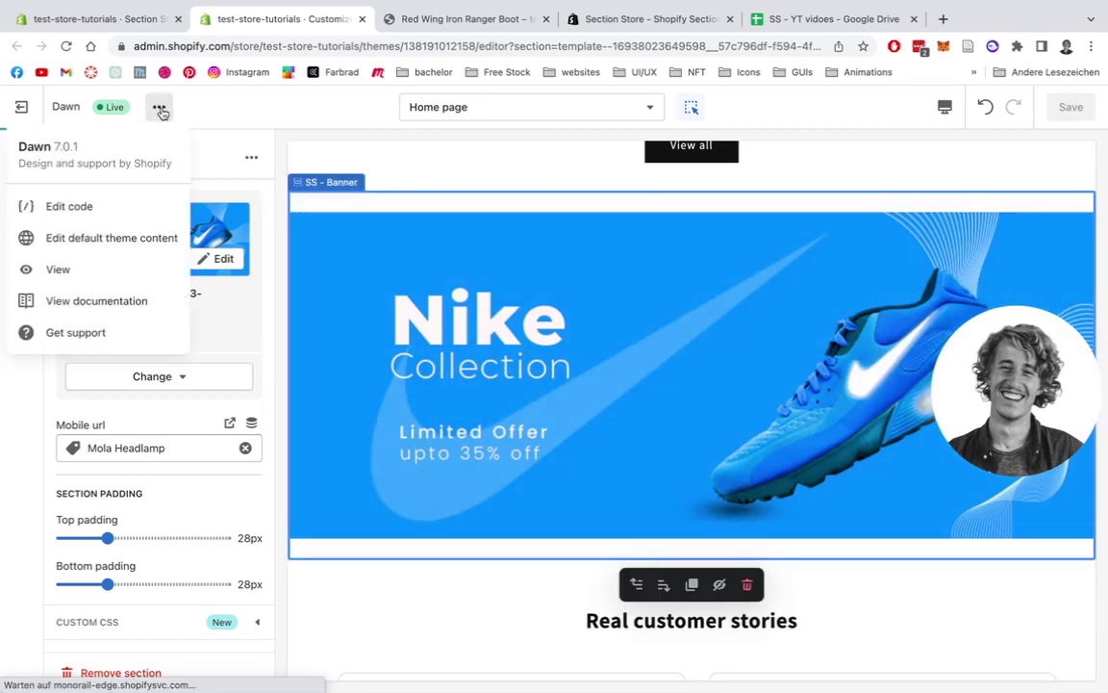
{"action": "left_click", "coordinate": [59, 270]}
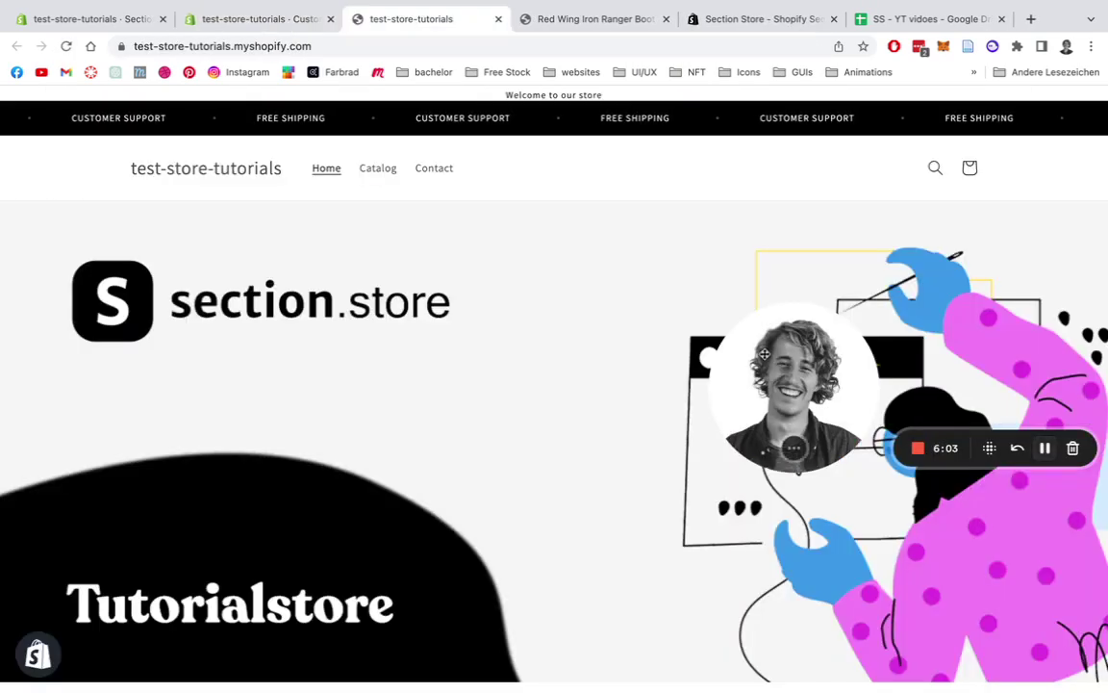
Scroll to the Nike Collection banner and follow its link to the Red Wing Iron Ranger Boot page
{"action": "left_click_drag", "start_coordinate": [777, 416], "coordinate": [938, 351]}
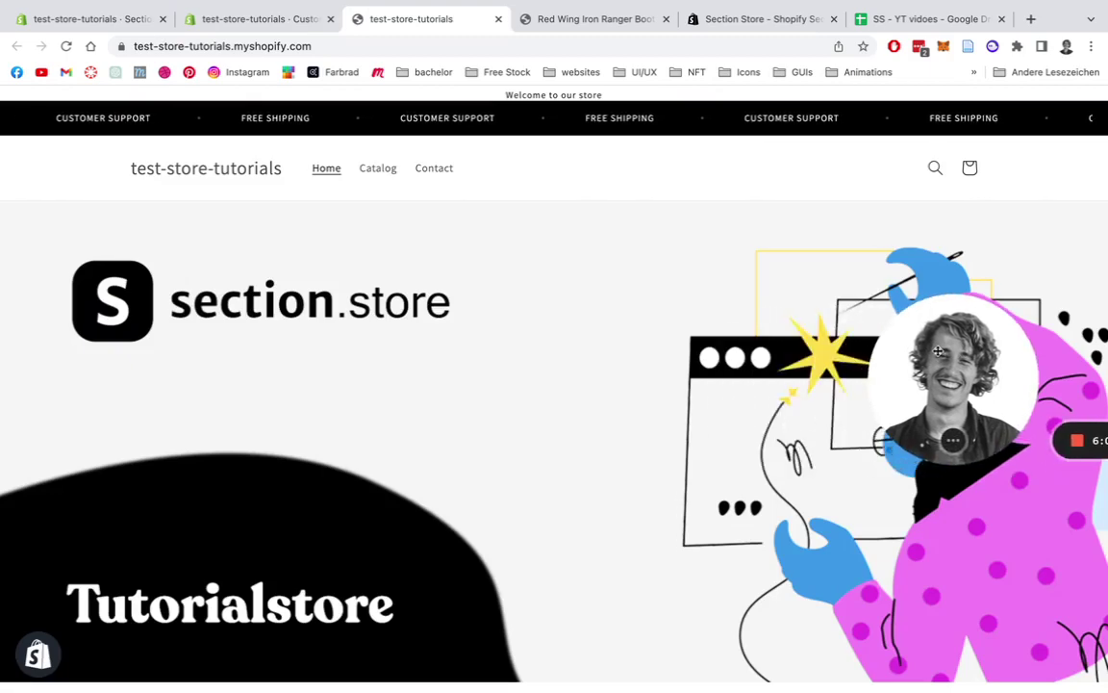
{"action": "scroll", "coordinate": [499, 292], "scroll_direction": "down", "scroll_amount": 2}
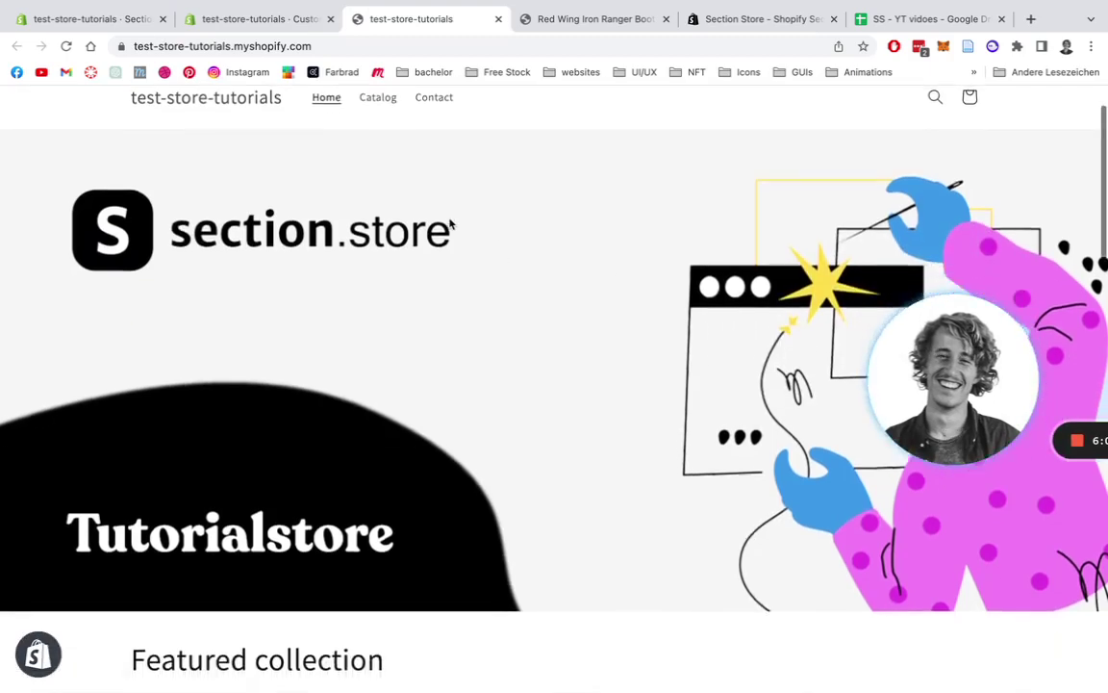
{"action": "scroll", "coordinate": [451, 224], "scroll_direction": "down", "scroll_amount": 10}
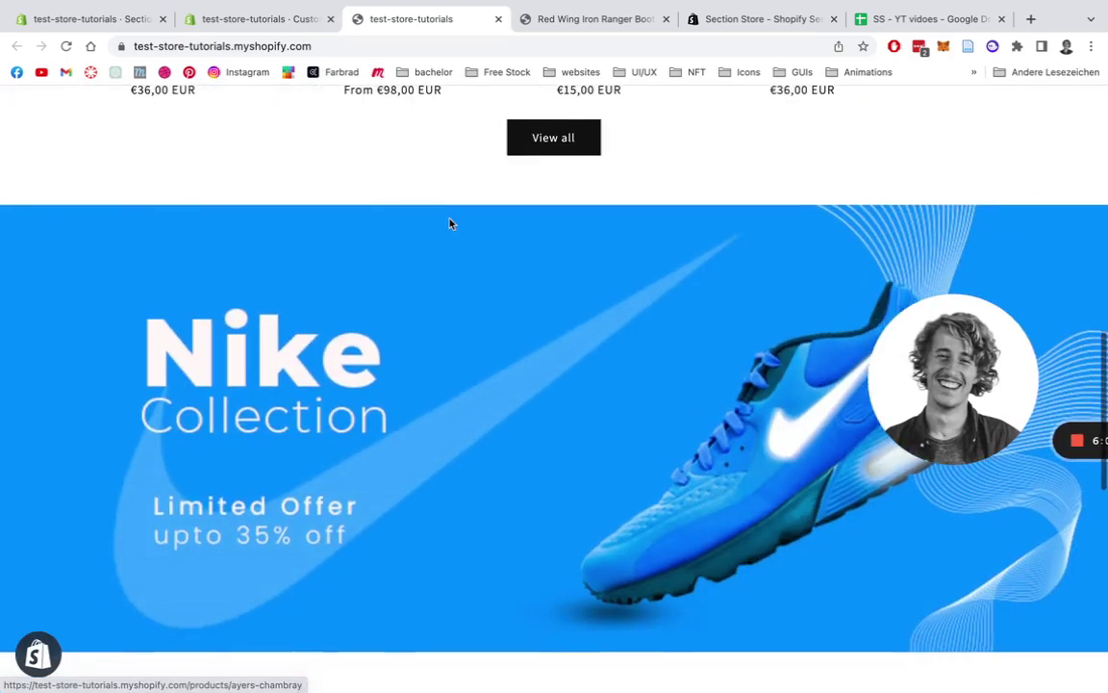
{"action": "scroll", "coordinate": [467, 352], "scroll_direction": "down", "scroll_amount": 2}
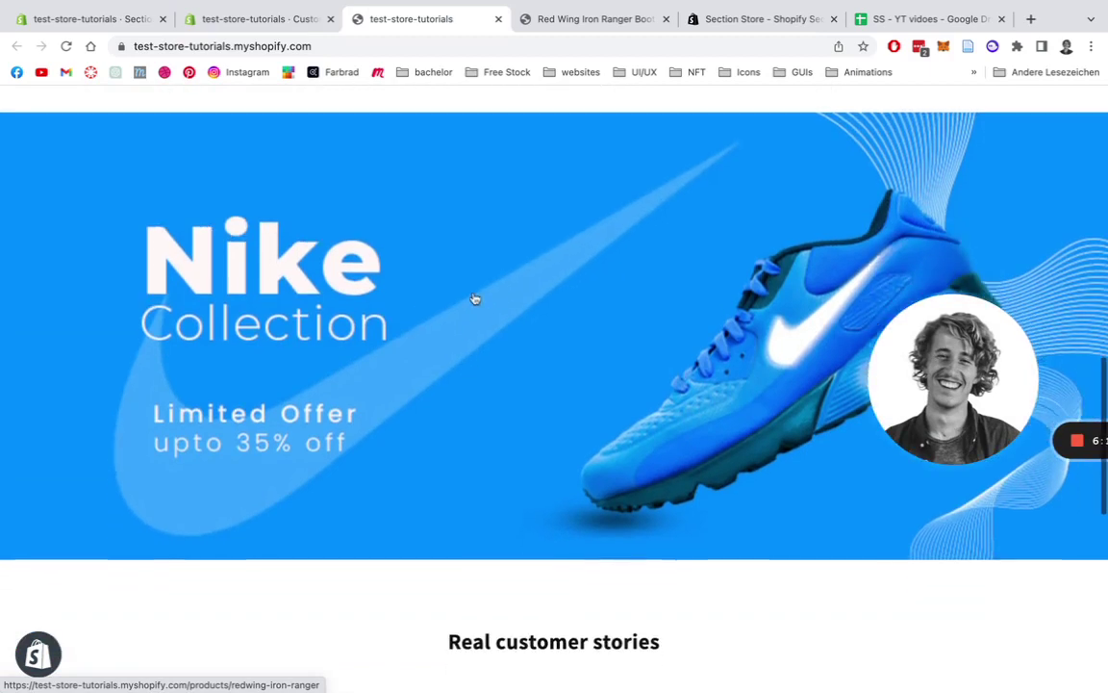
{"action": "left_click", "coordinate": [483, 299]}
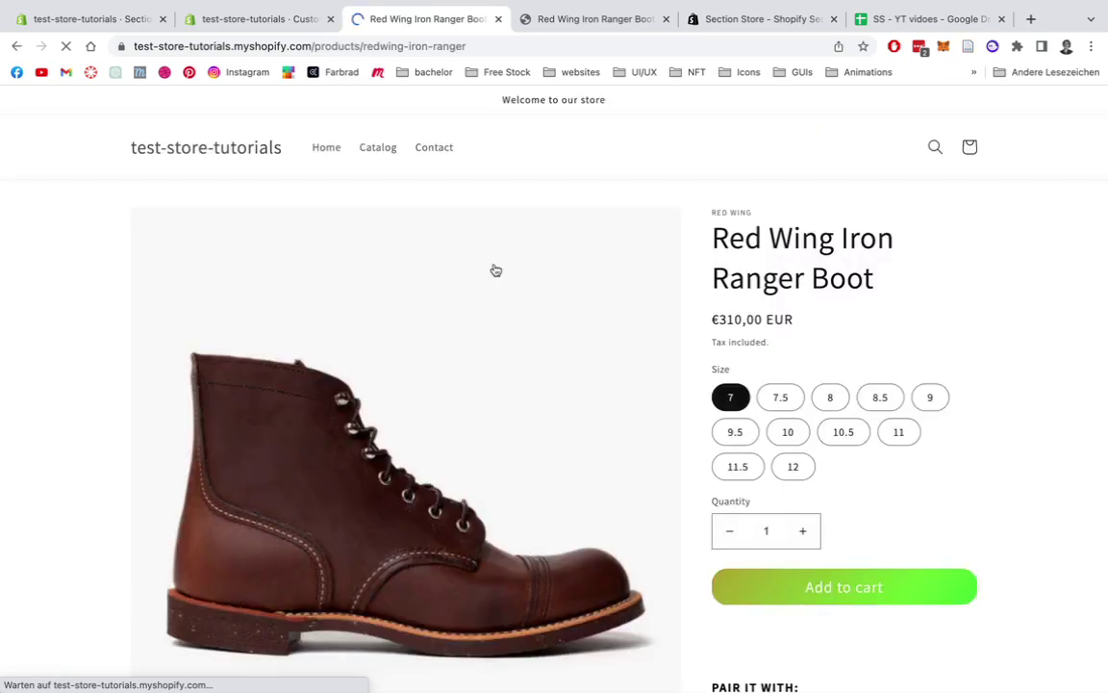
Go back to the store home page and scroll down to the banner below Featured collection
{"action": "scroll", "coordinate": [496, 271], "scroll_direction": "down", "scroll_amount": 2}
{"action": "scroll", "coordinate": [520, 532], "scroll_direction": "up", "scroll_amount": 2}
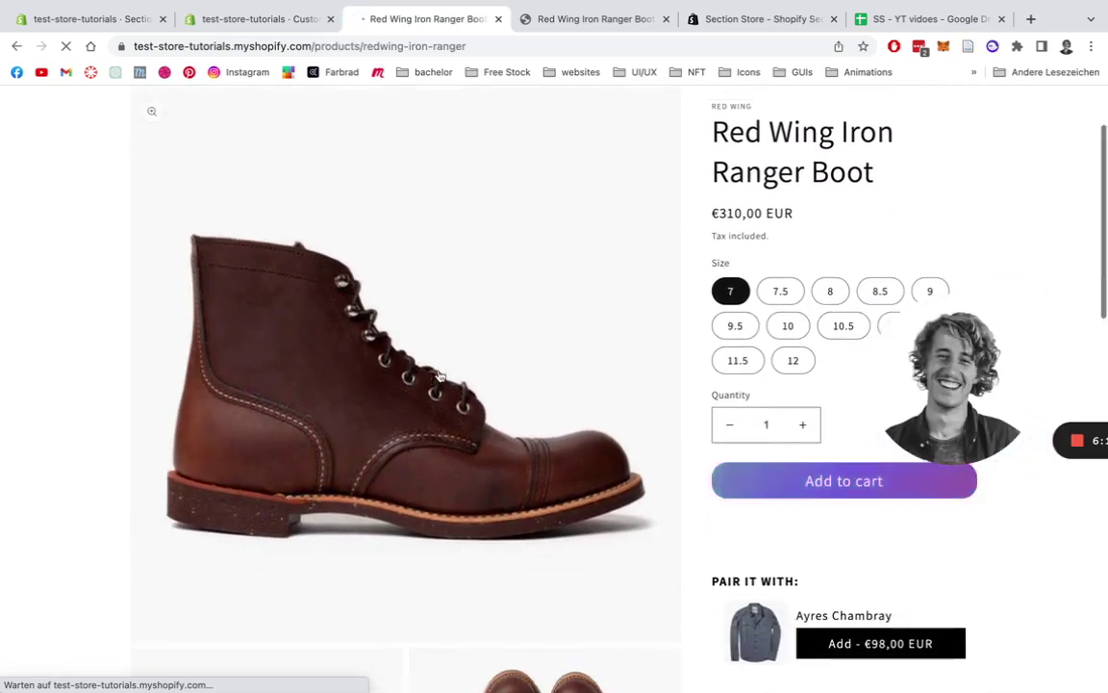
{"action": "left_click", "coordinate": [207, 144]}
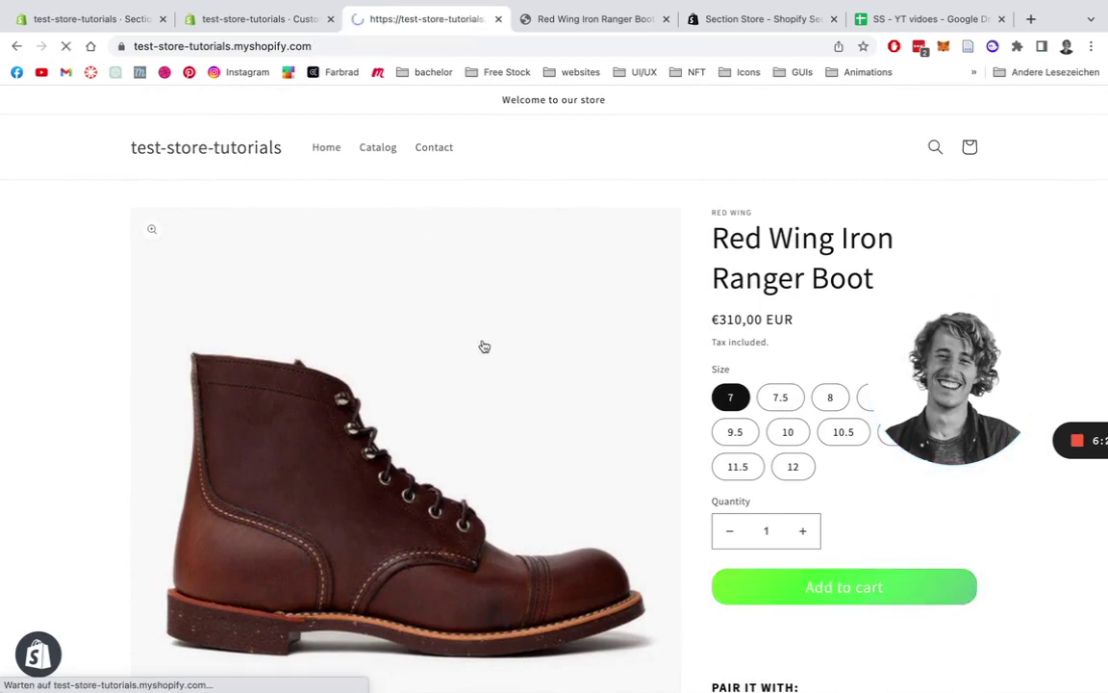
{"action": "scroll", "coordinate": [517, 284], "scroll_direction": "down", "scroll_amount": 10}
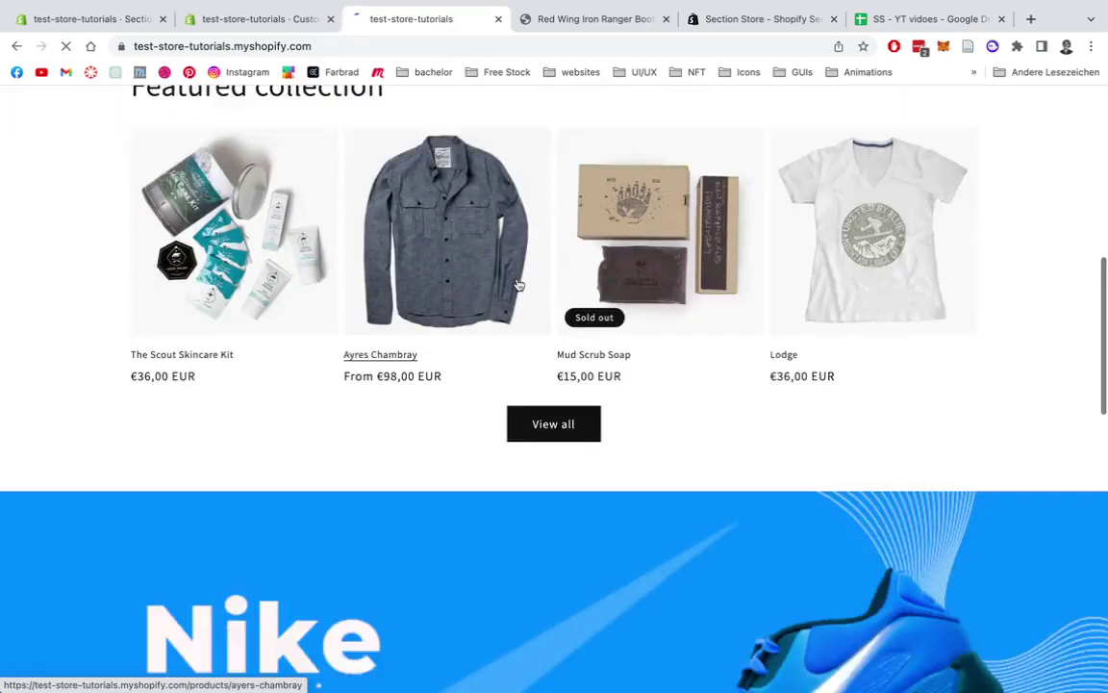